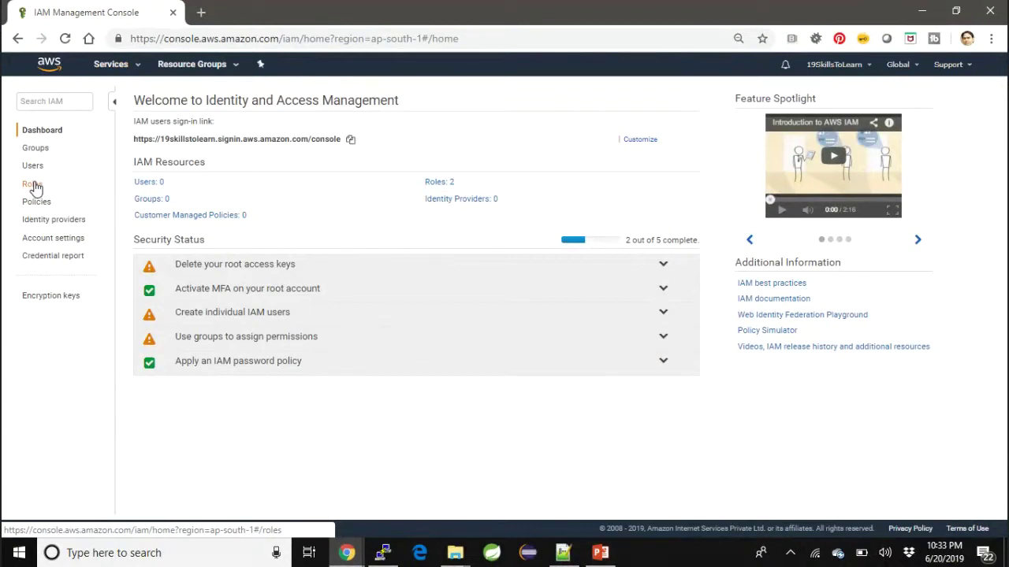
Start creating a new IAM role for an AWS service, with EC2 as the service that uses it
left_click(33, 186)
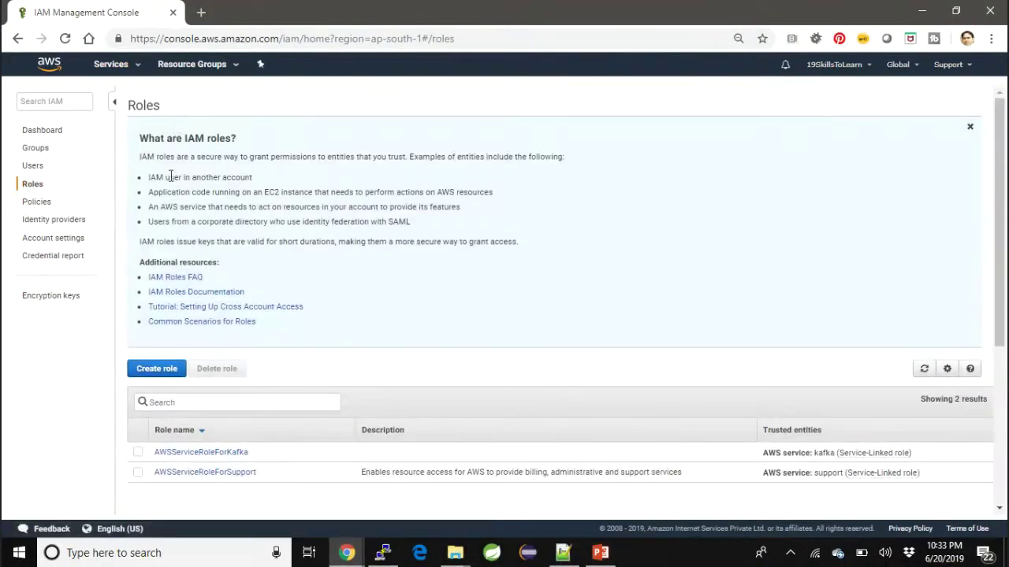
left_click(158, 372)
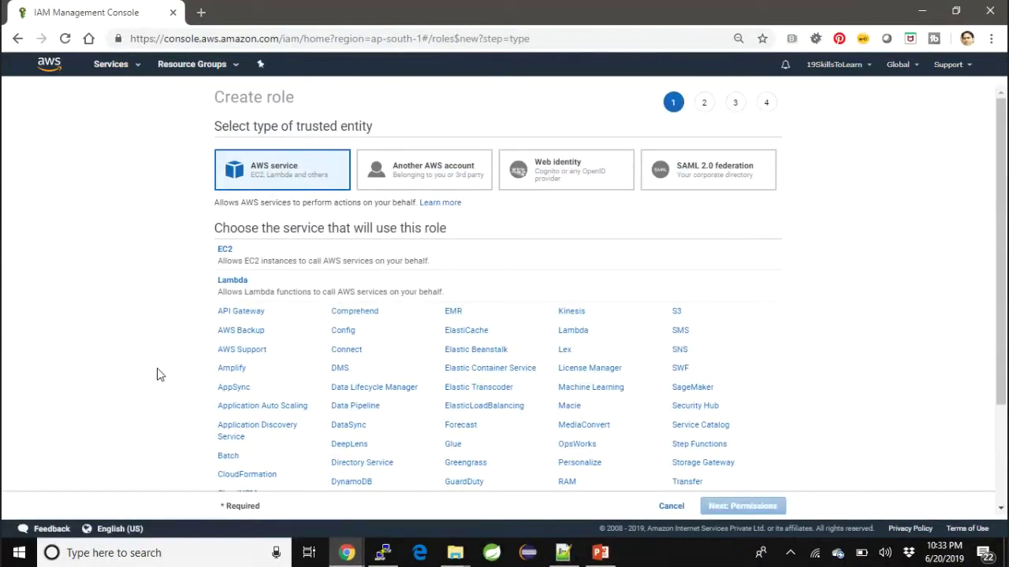
left_click(226, 256)
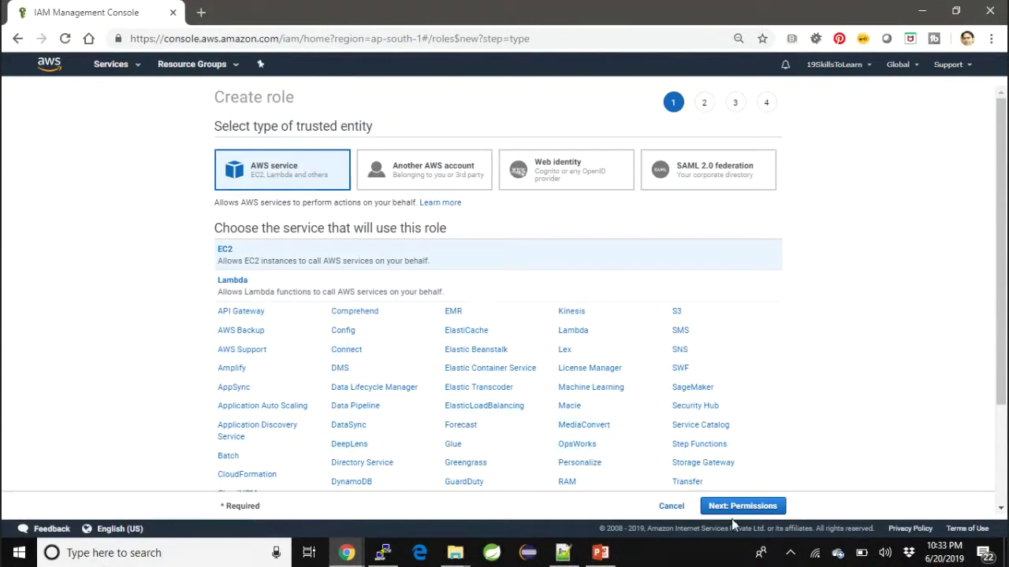
left_click(761, 508)
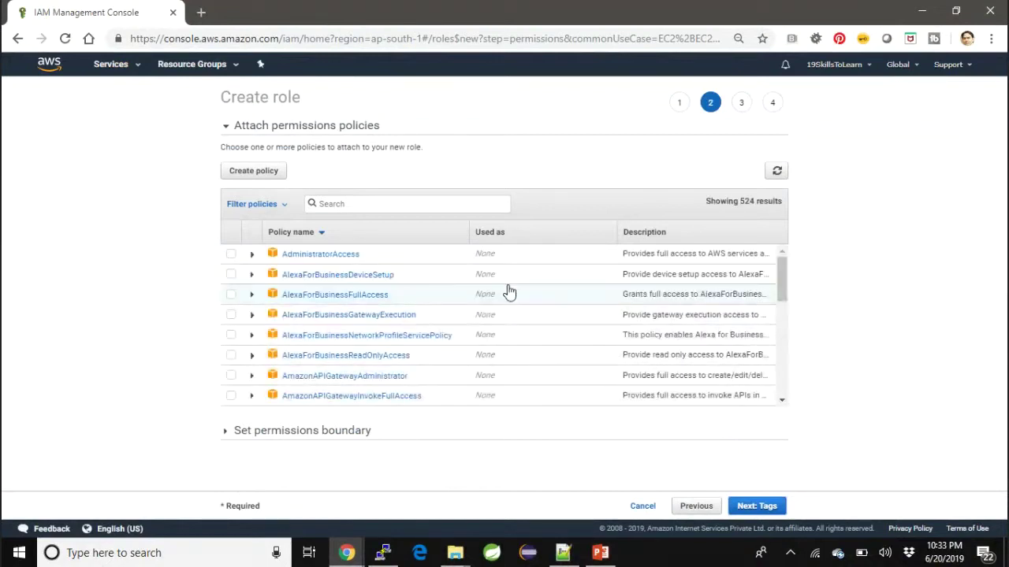
Attach the AmazonS3FullAccess policy to the new role and continue to the review without adding tags
left_click(422, 203)
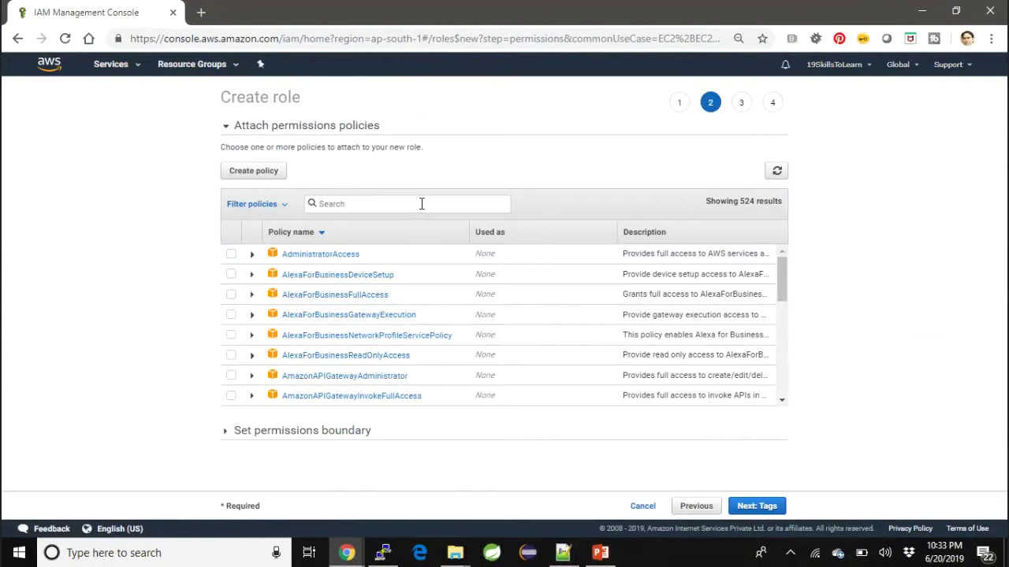
type("s3f")
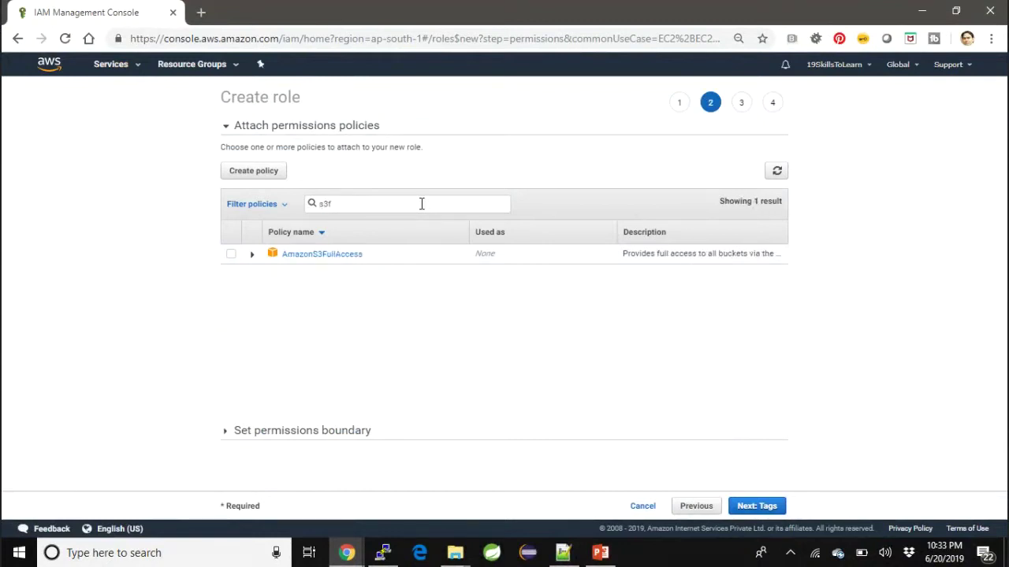
left_click(229, 257)
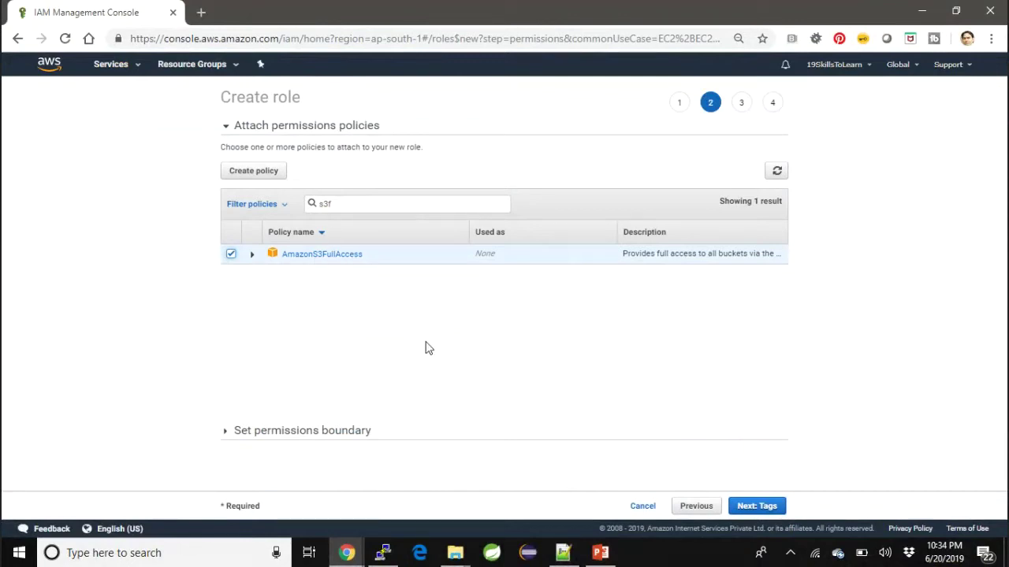
left_click(757, 506)
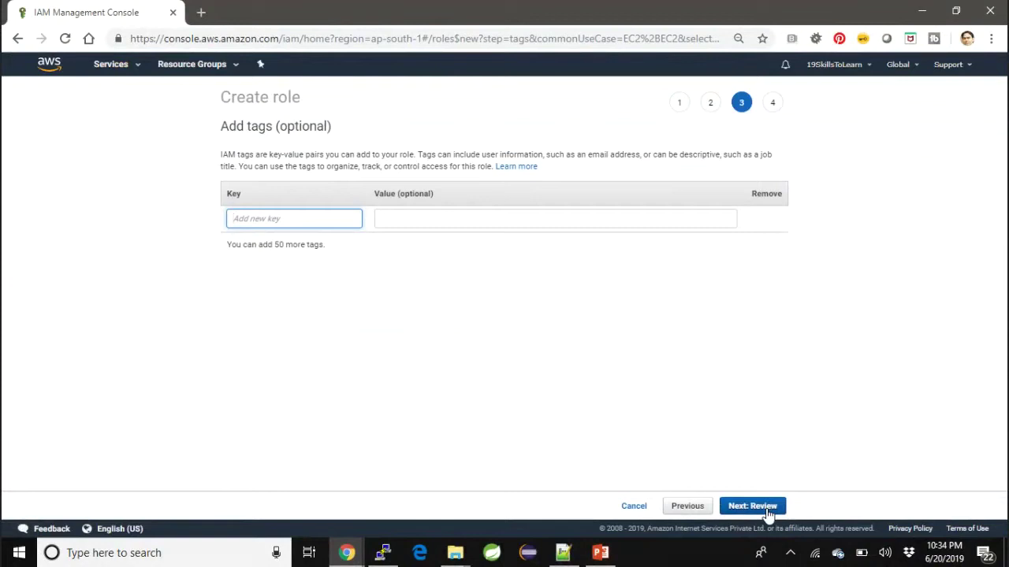
left_click(768, 513)
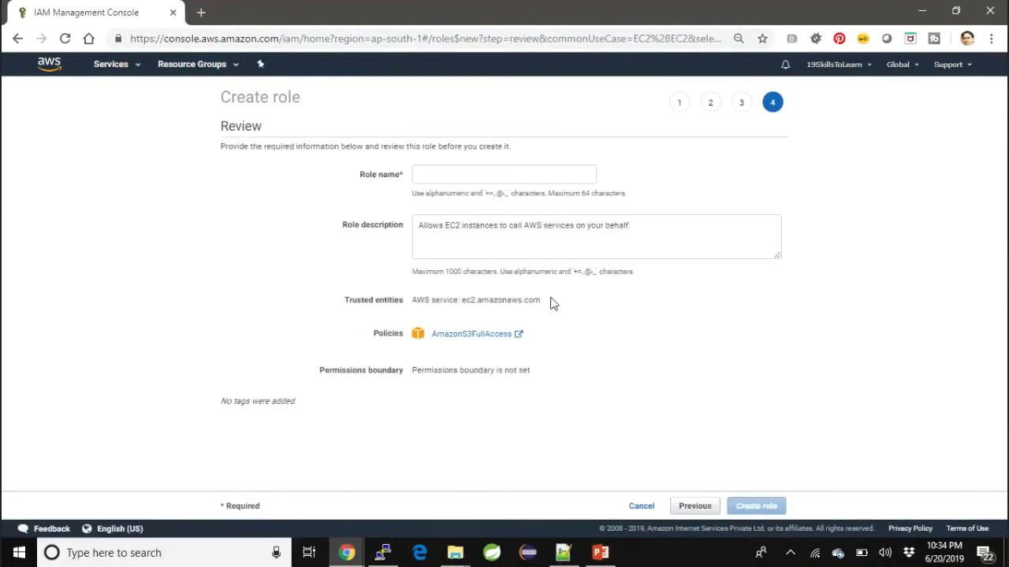
Create the role with s3_full_access_role as both its name and description, and select it in the role list
left_click(495, 171)
type("s")
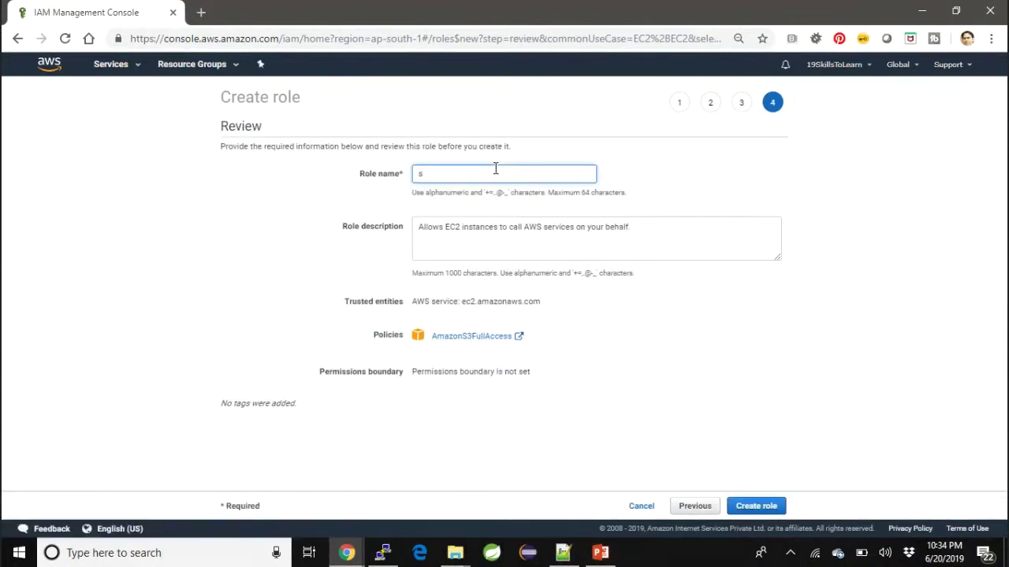
type("3_full_access_role")
key("ctrl+a")
key("ctrl+c")
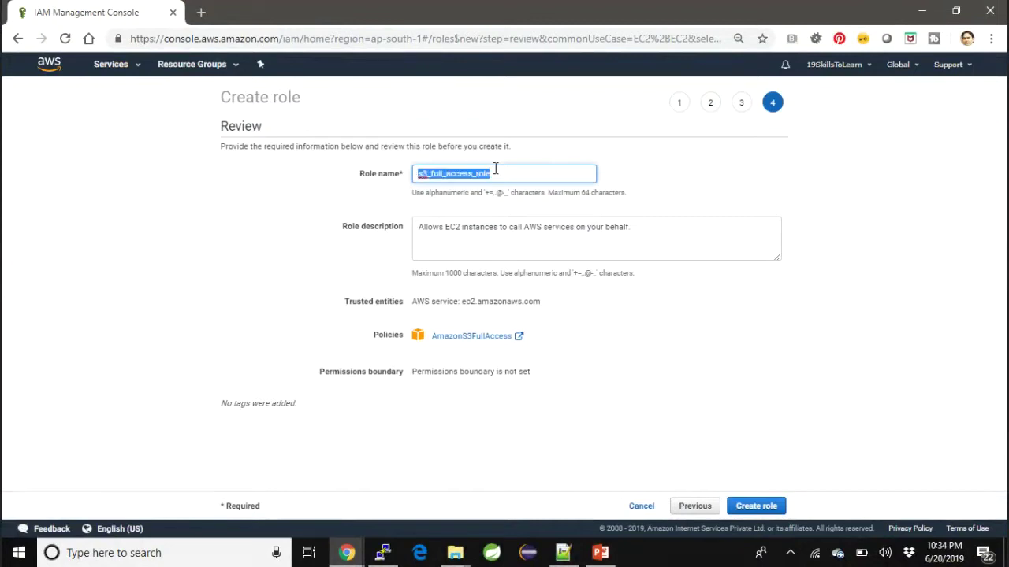
key("Tab")
key("ctrl+a")
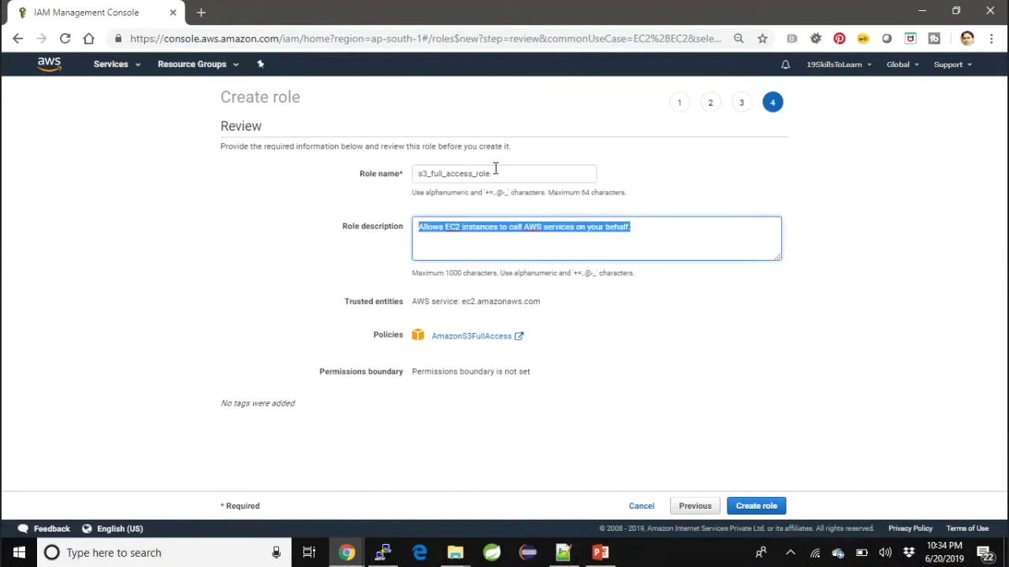
key("ctrl+v")
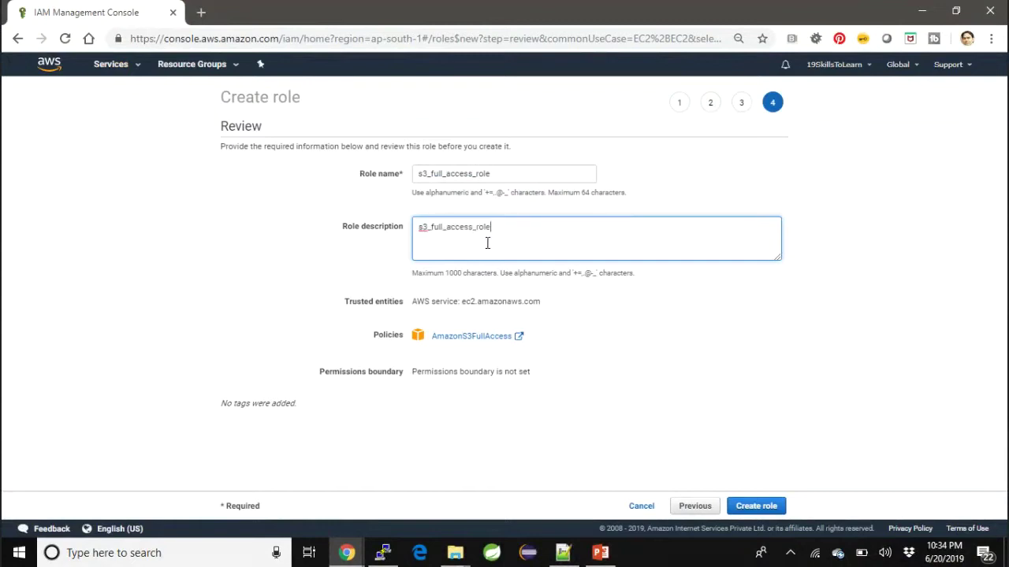
left_click(753, 509)
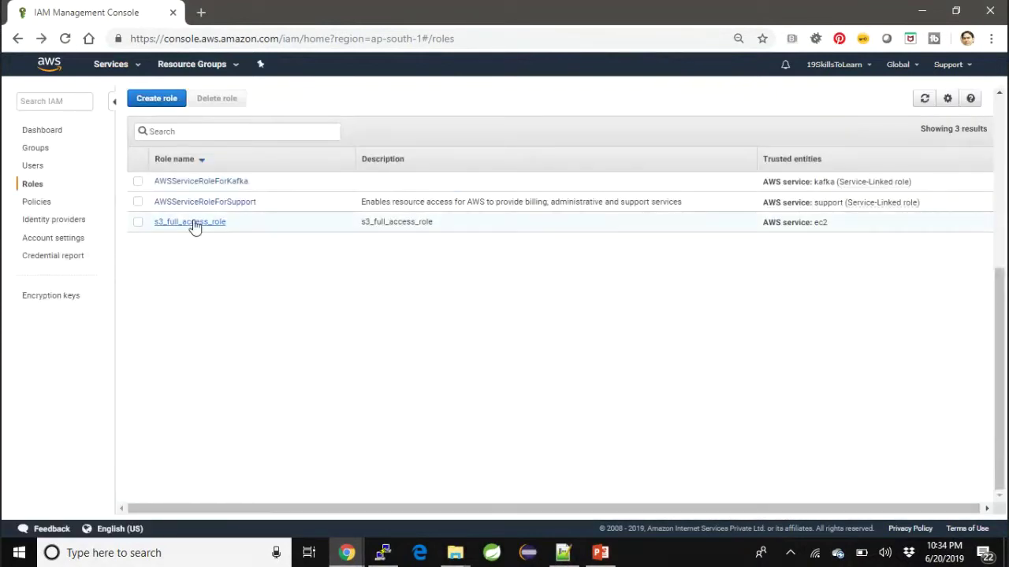
left_click(138, 224)
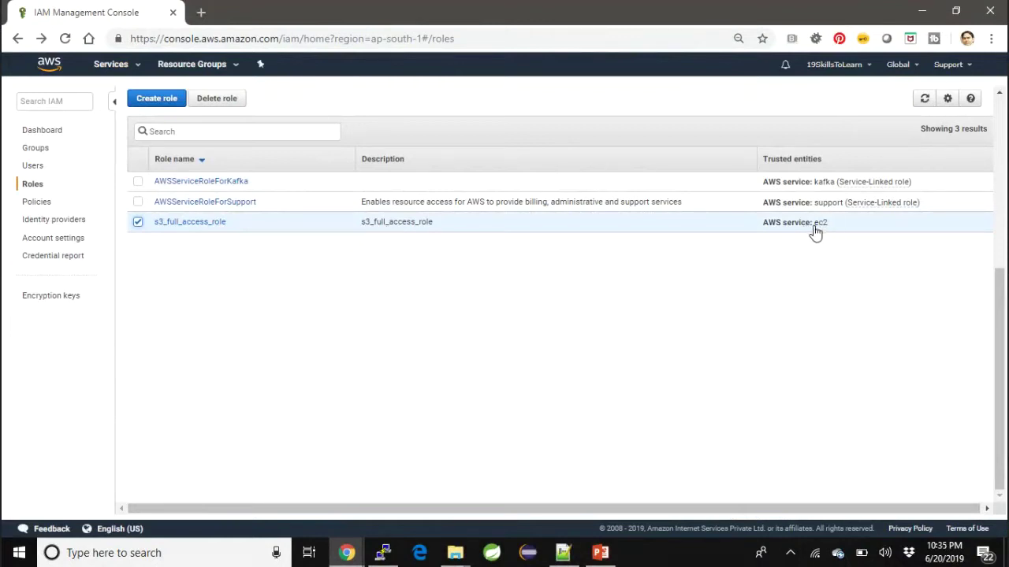
Start launching an EC2 instance from the Amazon Linux 2 AMI (HVM) with the t2.micro instance type
left_click(111, 67)
left_click(187, 159)
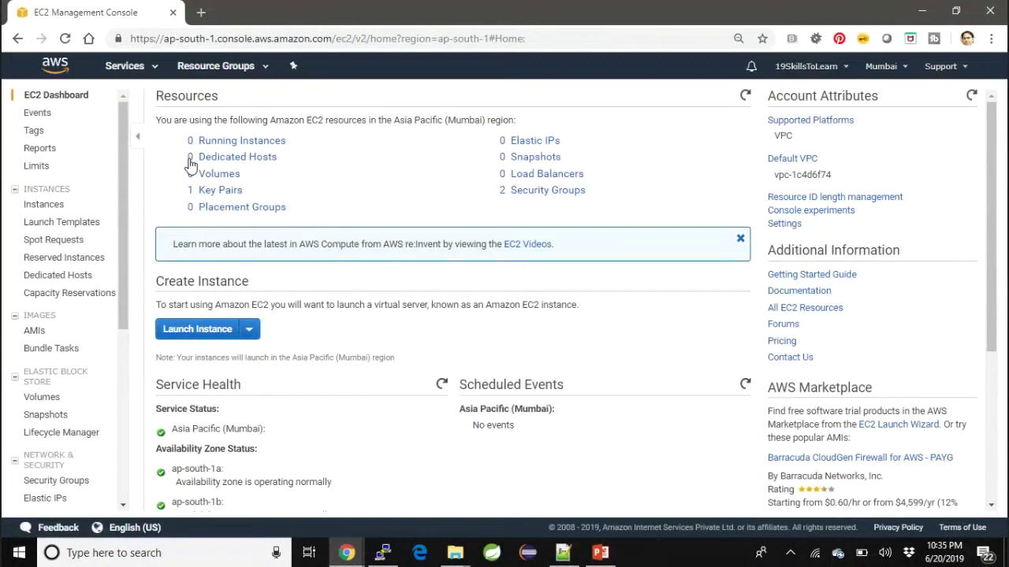
left_click(198, 329)
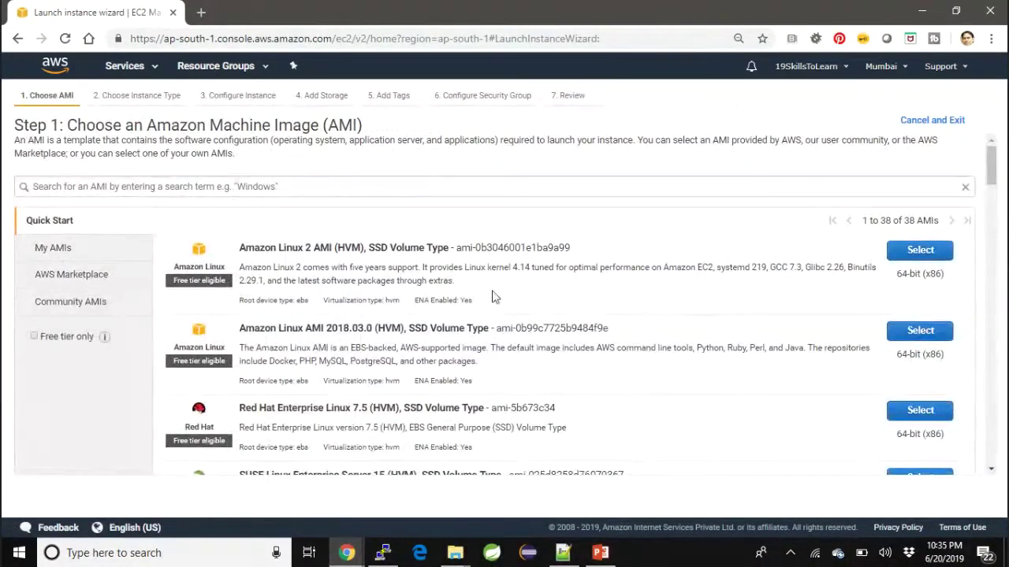
left_click(920, 251)
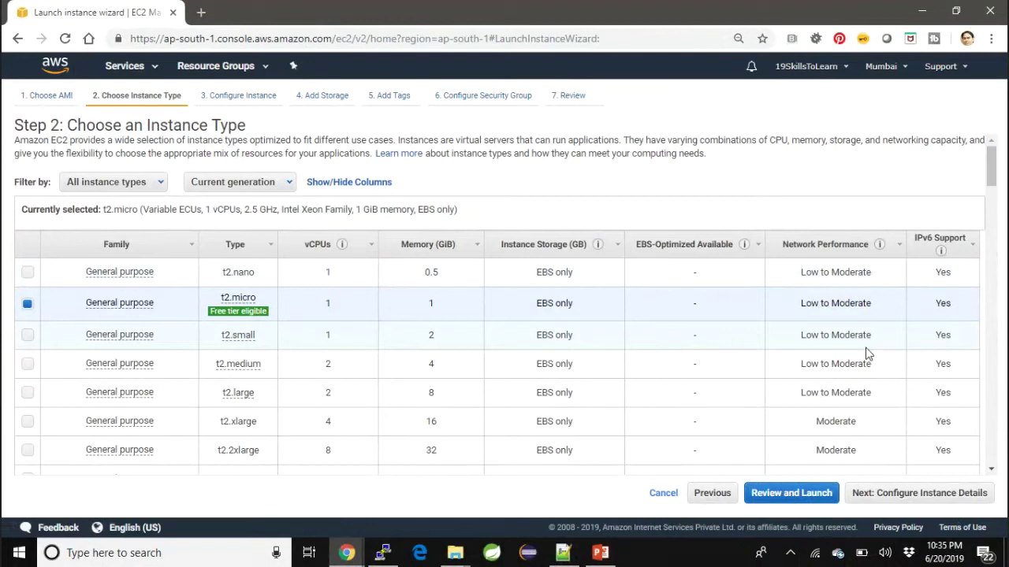
left_click(894, 500)
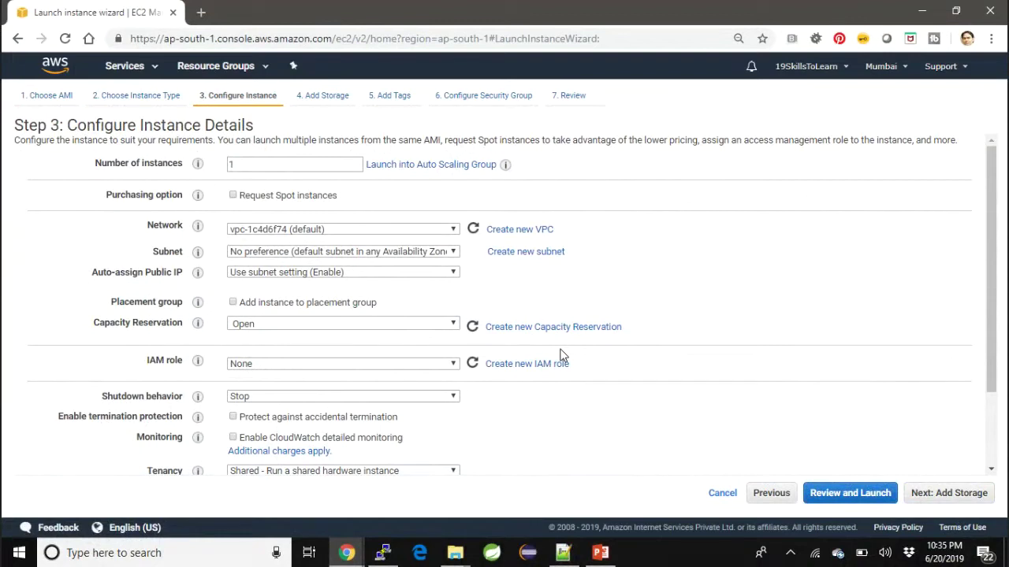
Assign the s3_full_access_role IAM role to the instance and accept the default storage, tag and security group settings
left_click(315, 367)
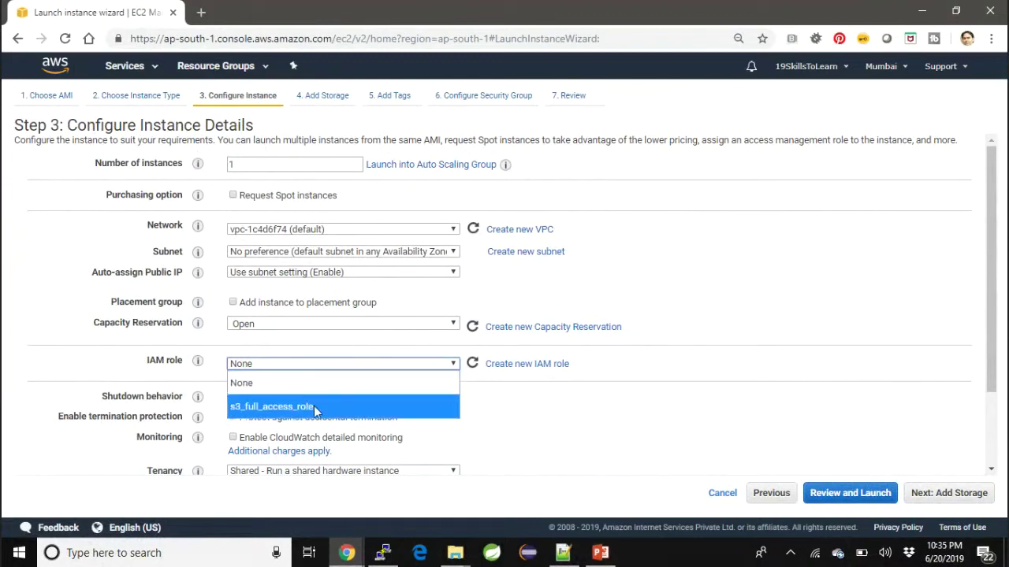
left_click(316, 407)
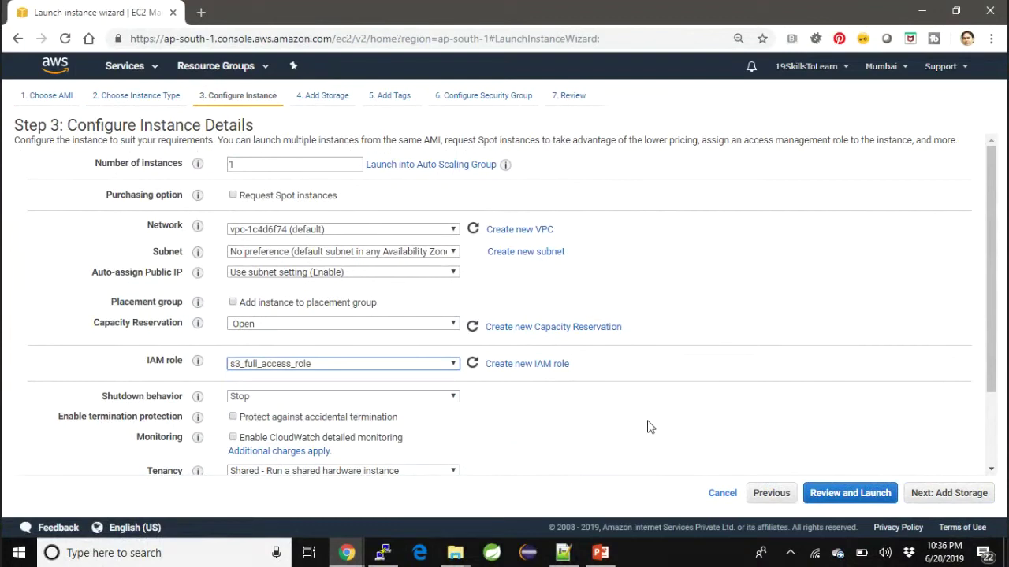
left_click(949, 495)
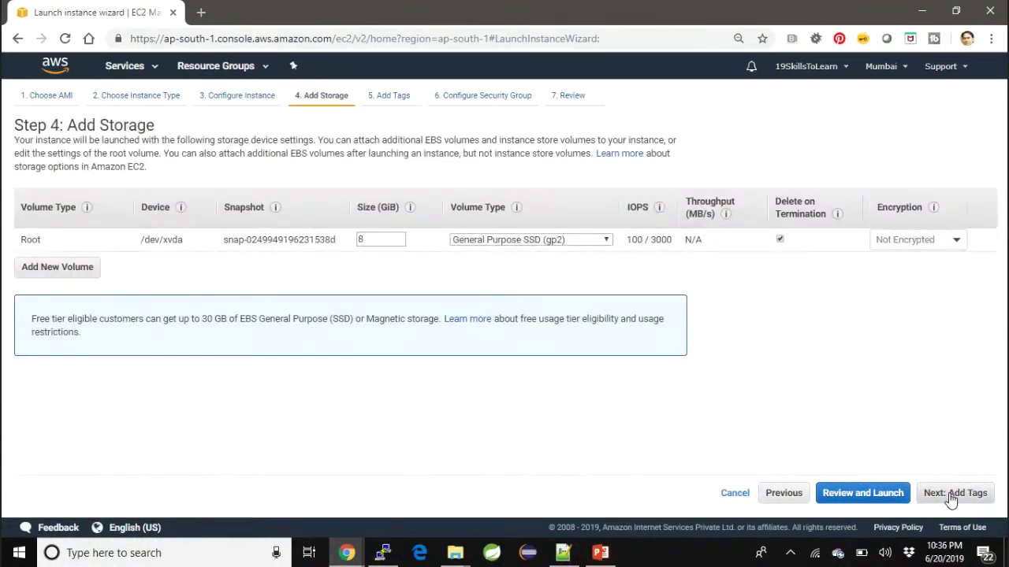
left_click(950, 495)
left_click(950, 495)
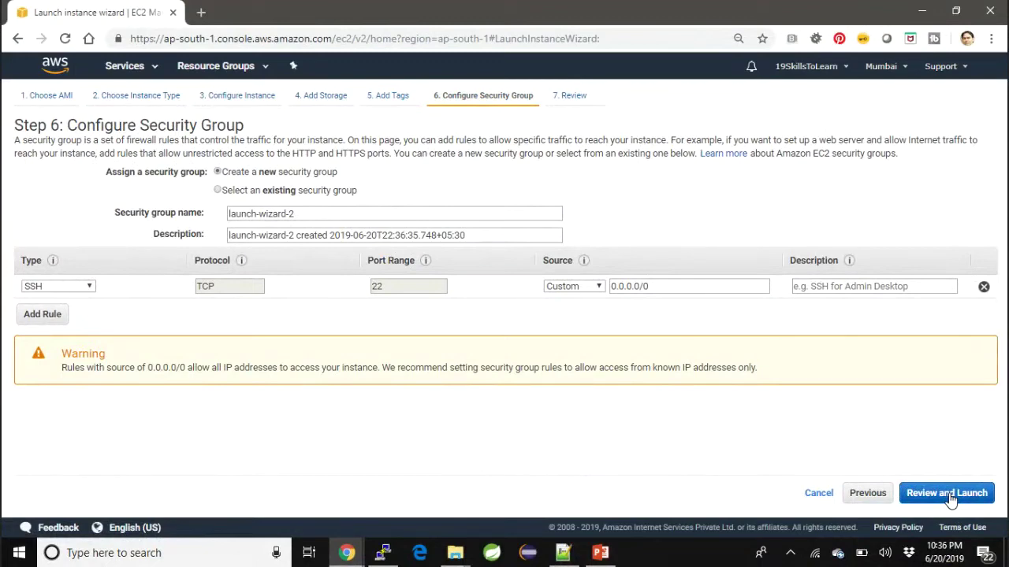
left_click(950, 495)
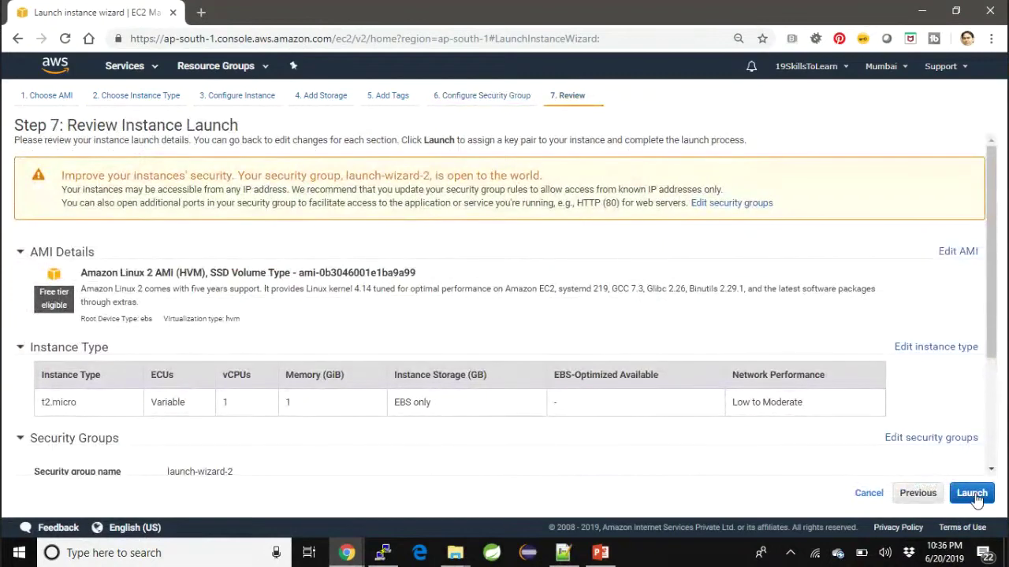
Launch the instance with the existing mumbai_key_pair, acknowledging access to its private key file
left_click(974, 494)
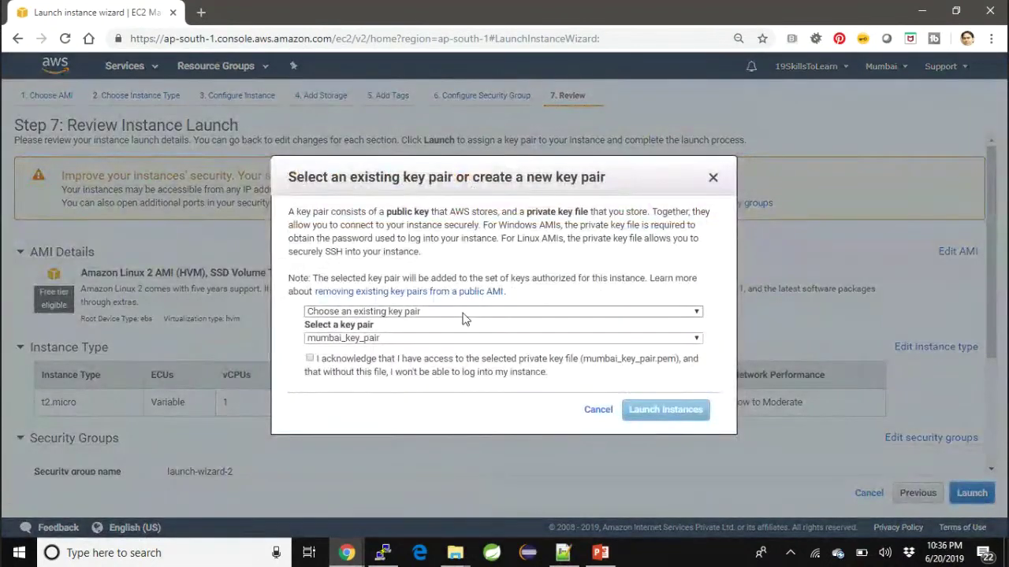
left_click(340, 315)
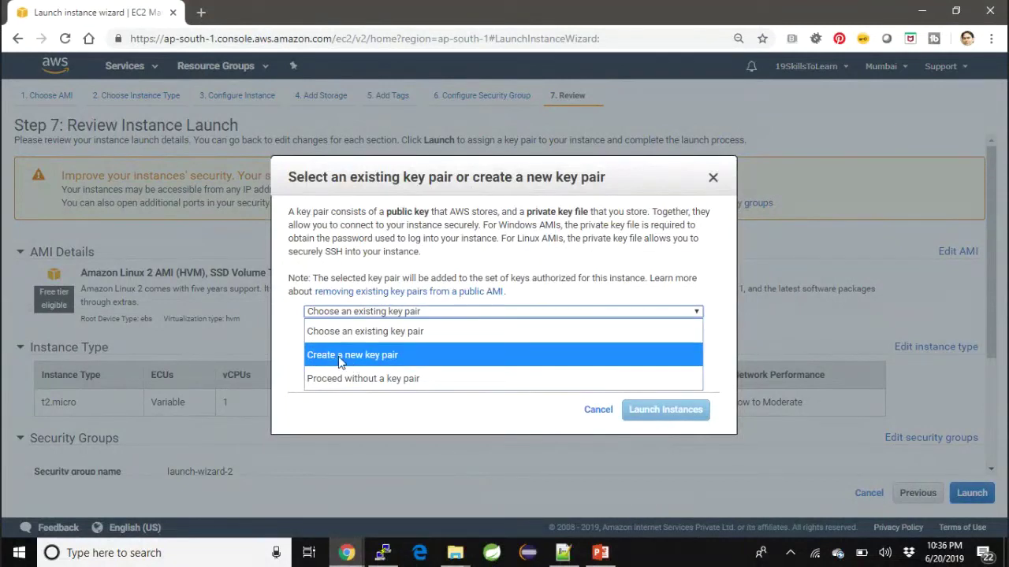
left_click(300, 336)
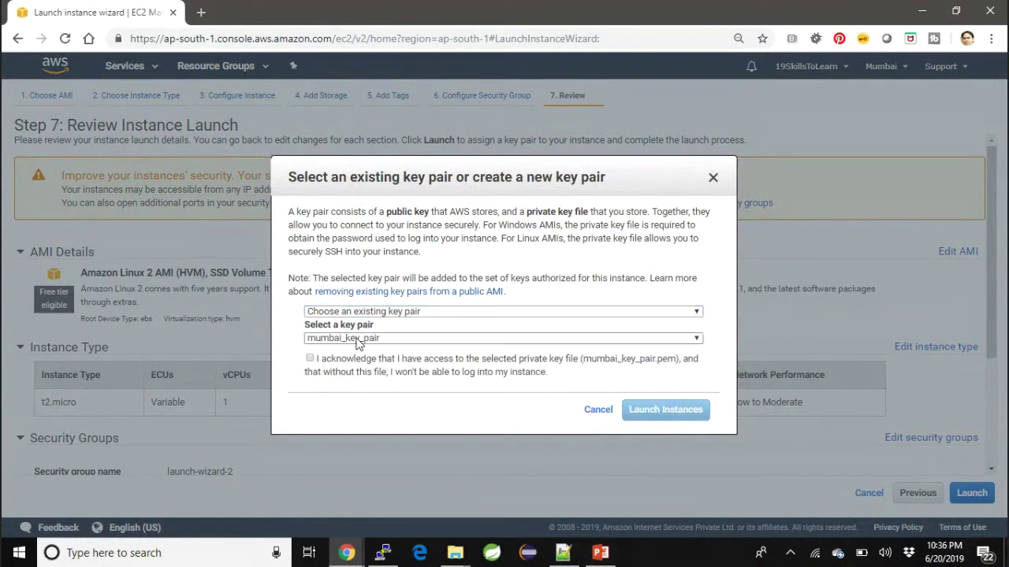
left_click(310, 359)
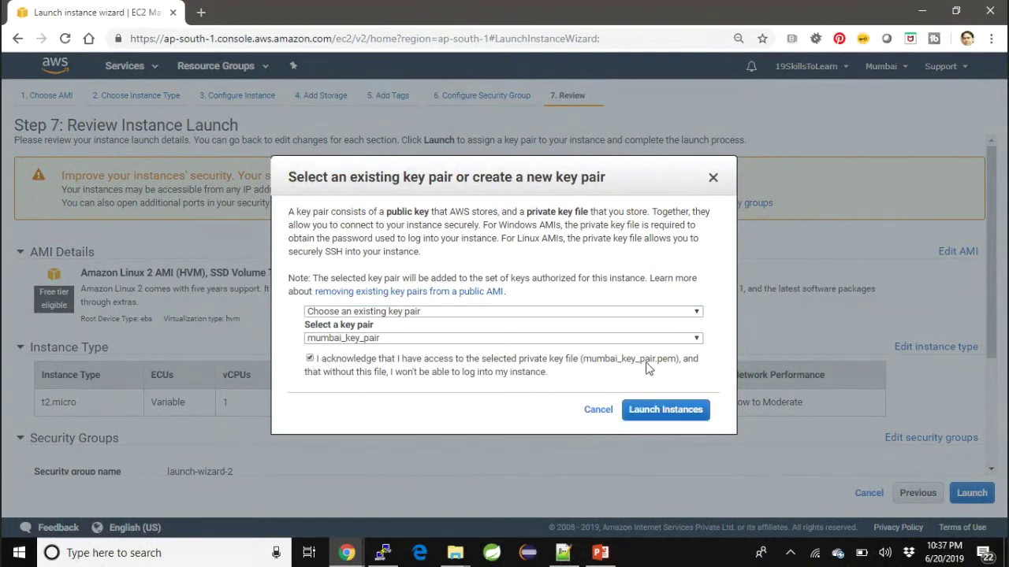
left_click(662, 410)
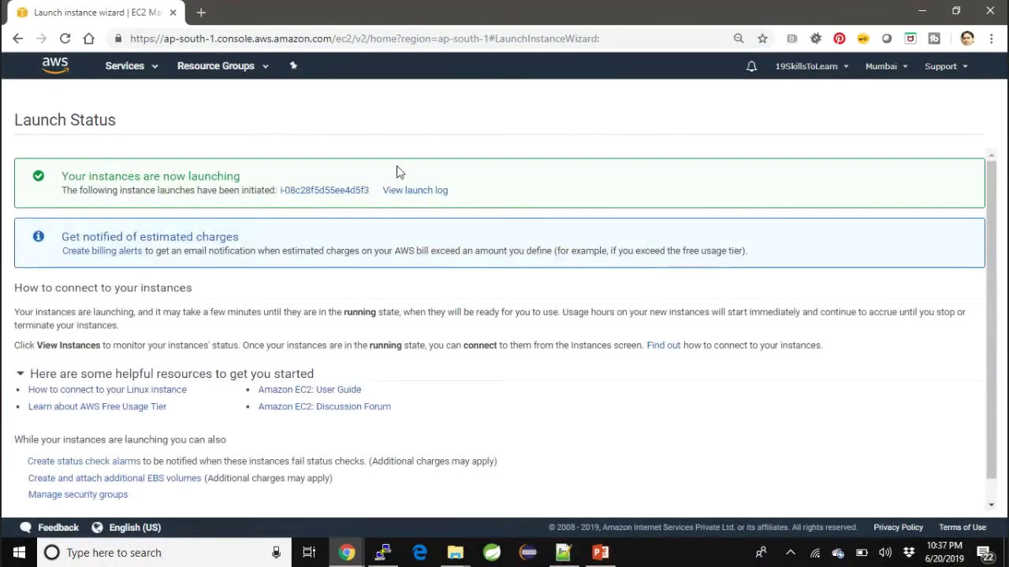
Show the launch log, then open the new instance's details and copy its IPv4 public IP
left_click(405, 192)
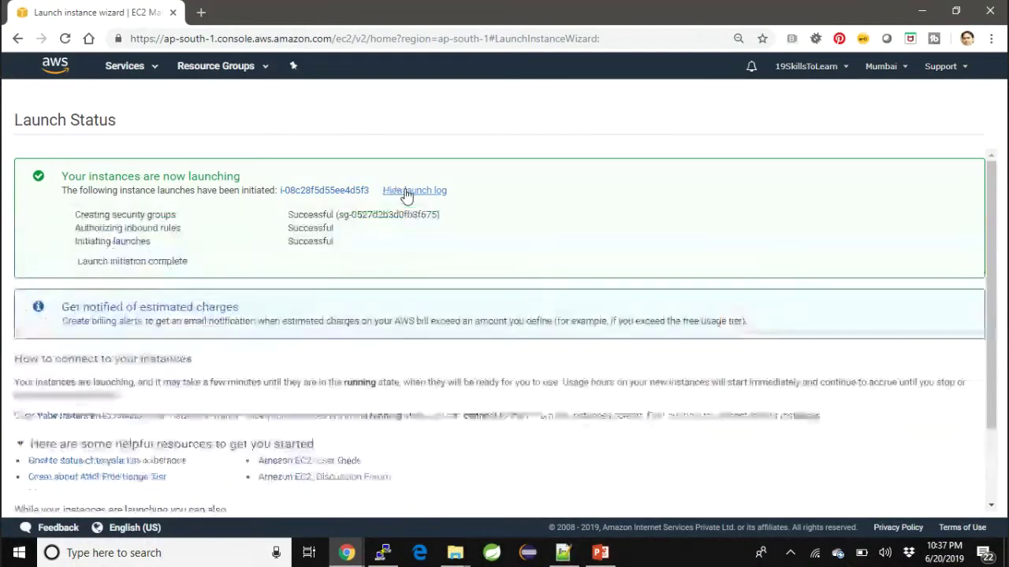
left_click(334, 191)
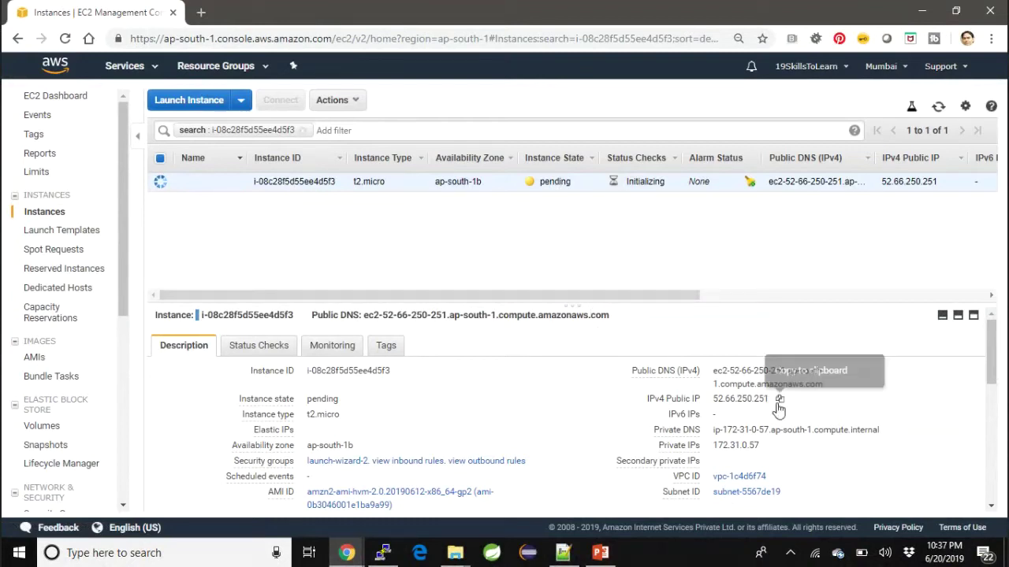
left_click(779, 401)
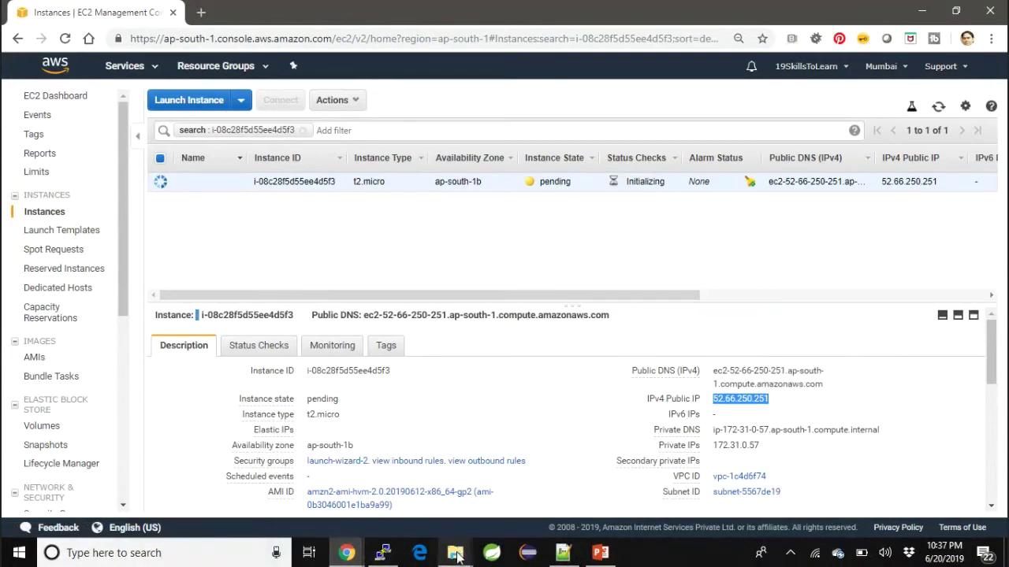
Switch to File Explorer, open a command prompt in the Downloads folder containing mumbai_key_pair.pem, and list the folder's files with dir
mouse_move(457, 555)
left_click(543, 511)
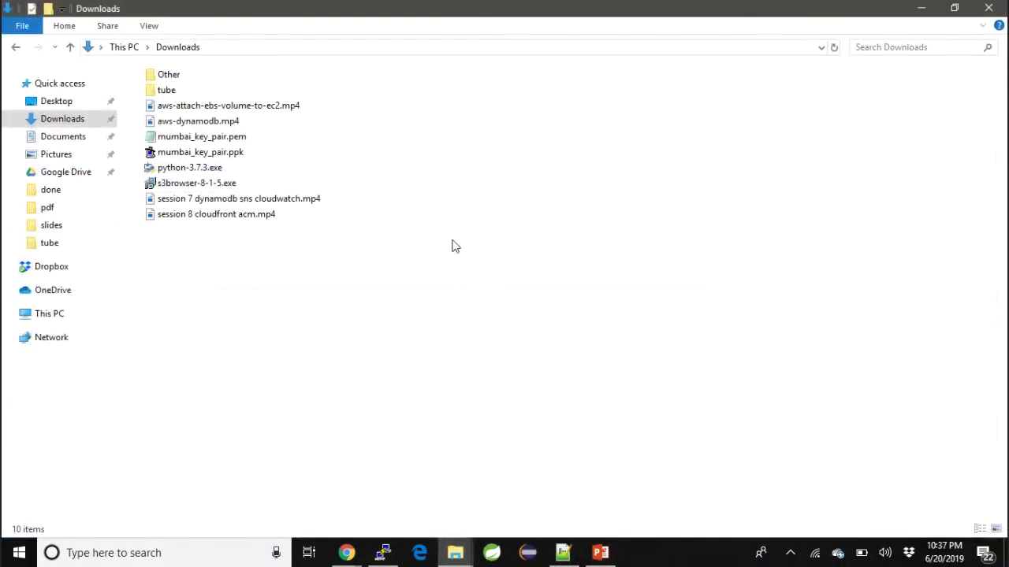
left_click(238, 139)
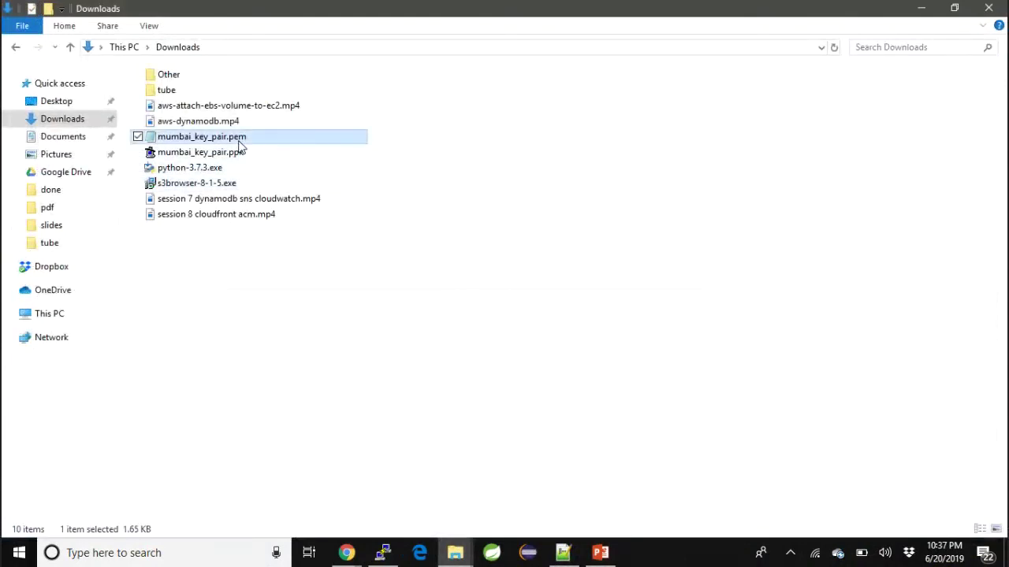
left_click(318, 48)
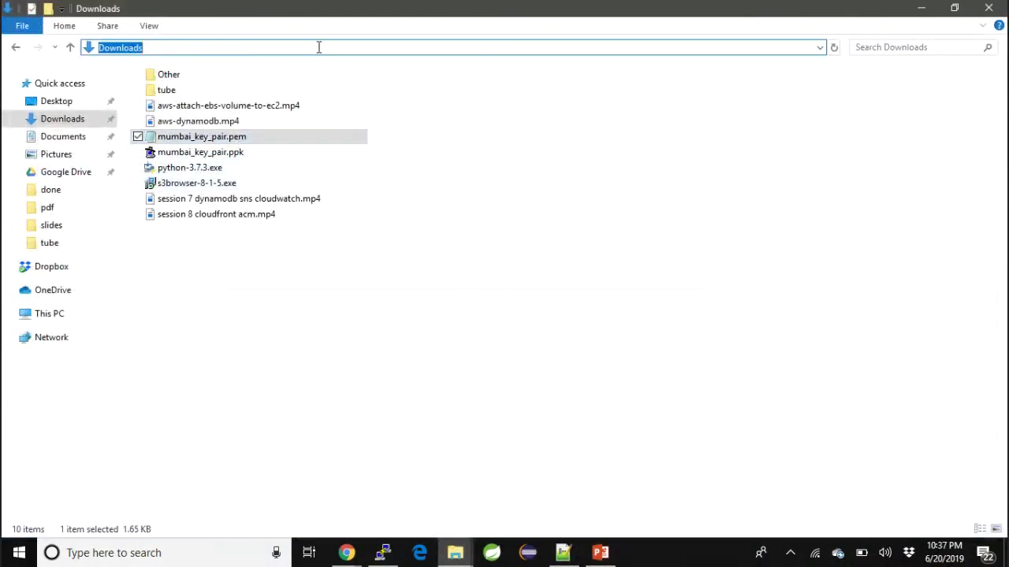
type("cmd")
key("Return")
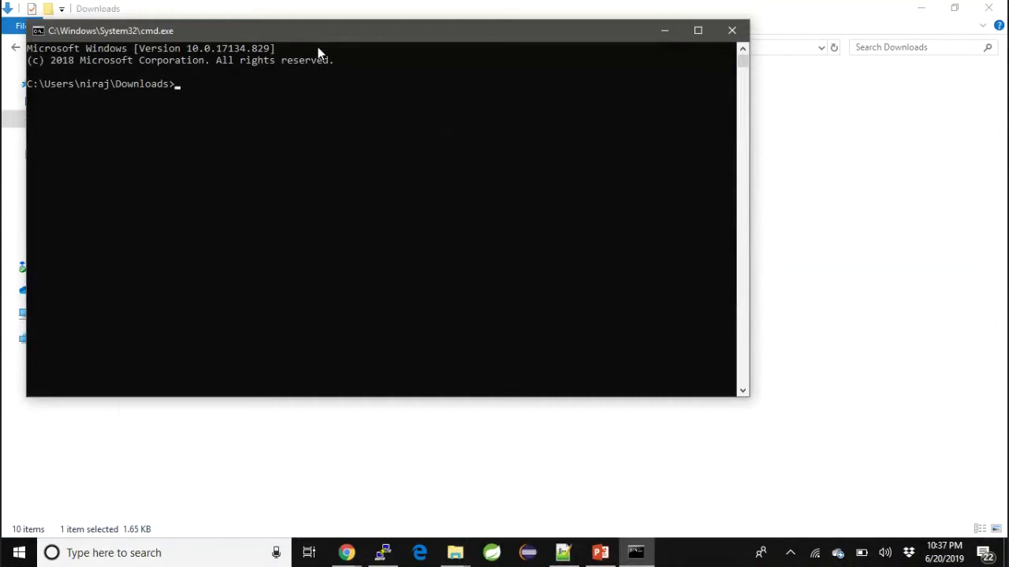
type("dir")
key("Return")
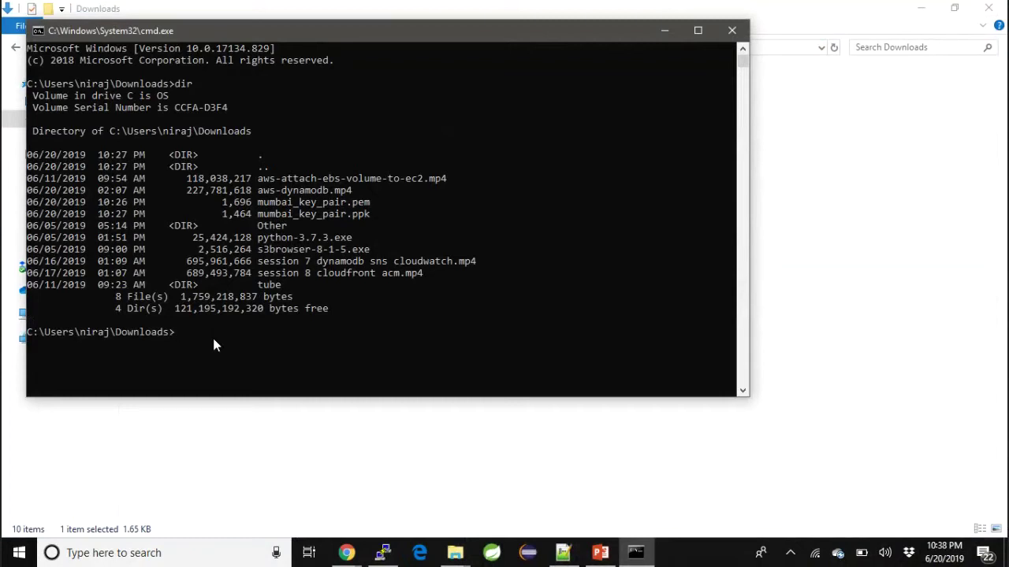
type("sh")
type("-i m")
key("Tab")
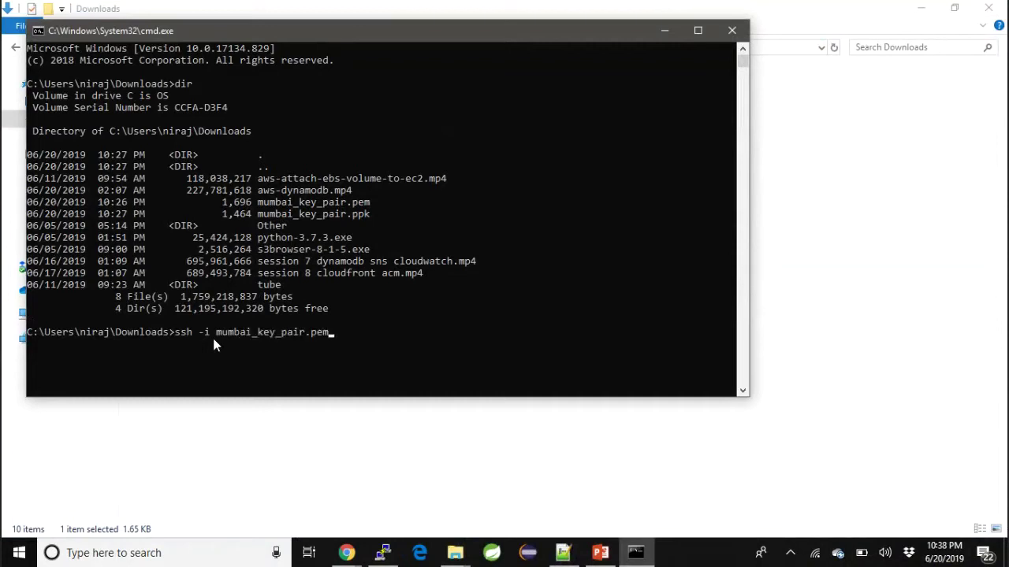
type("ec2-user@")
right_click(429, 329)
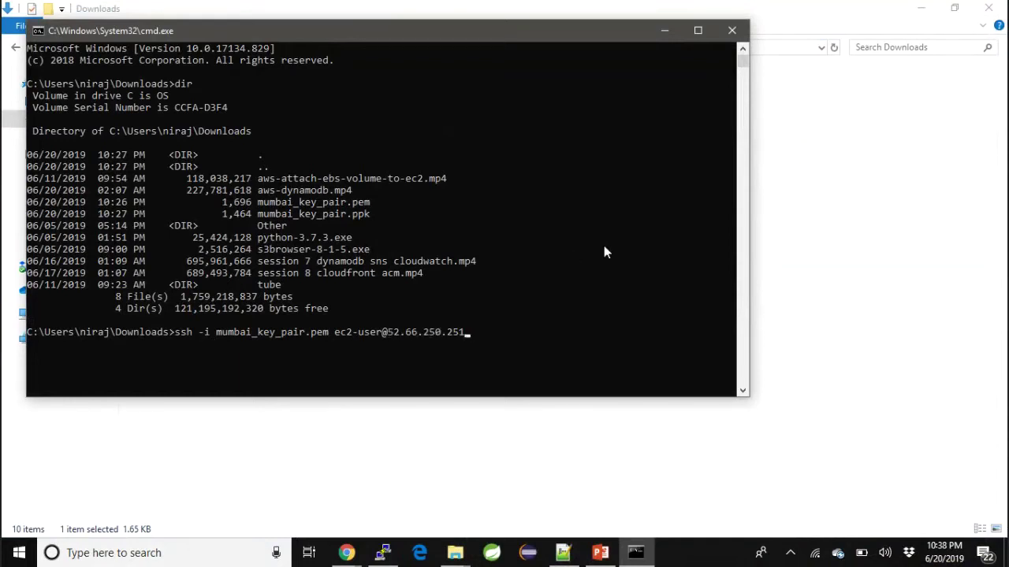
Check the new instance's state in the EC2 console in Chrome and return to the command prompt
key("alt+Tab")
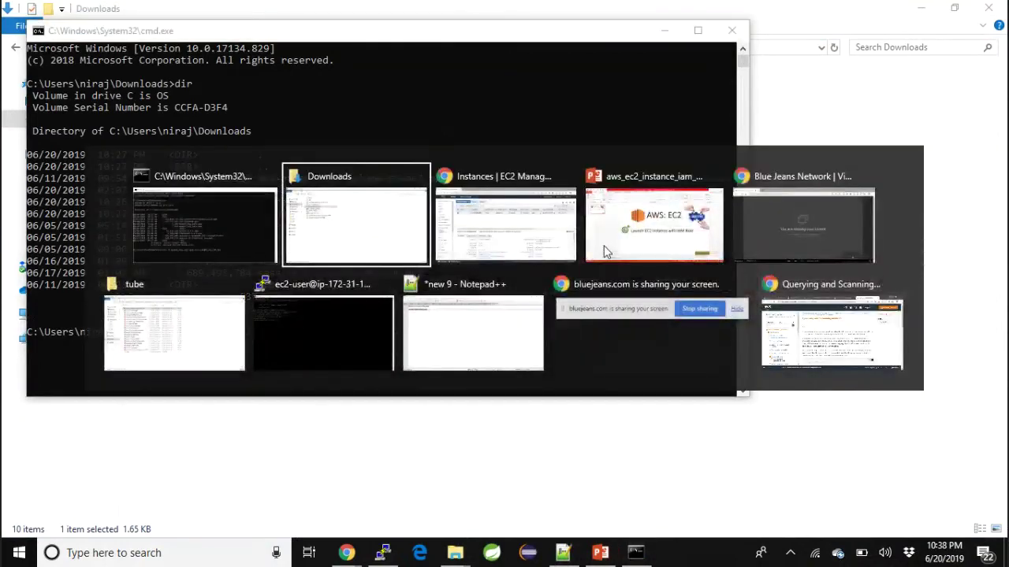
key("alt+Tab")
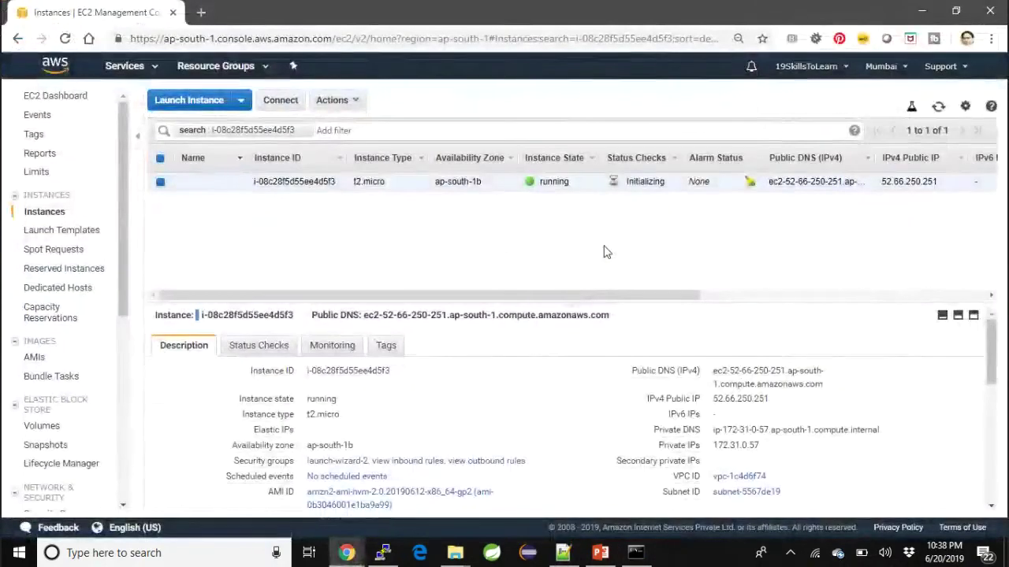
key("alt+Tab")
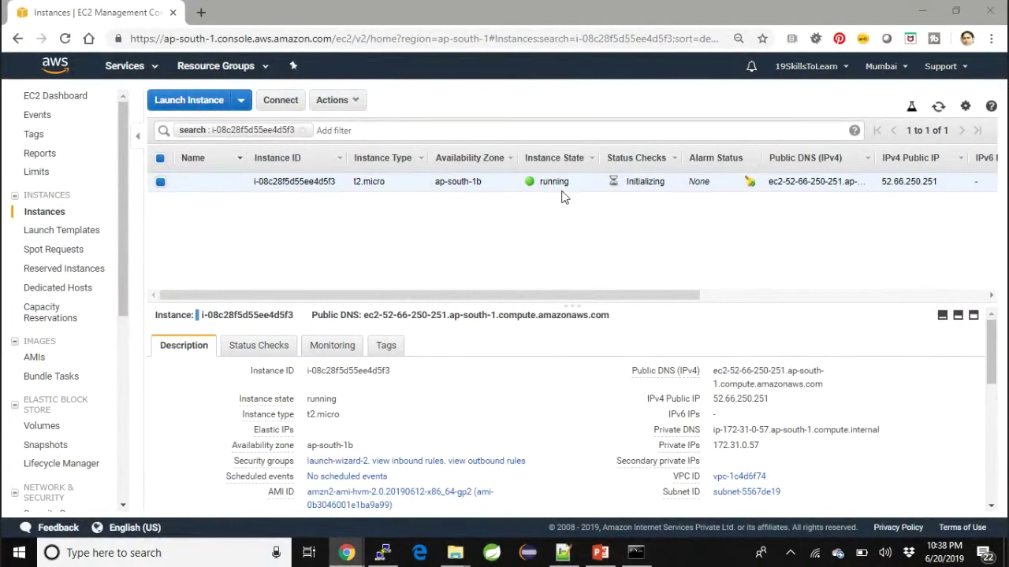
key("alt+Tab")
key("alt+Tab")
key("alt+Tab")
key("alt+Tab")
key("alt+Tab")
key("alt+Tab")
key("alt+Tab")
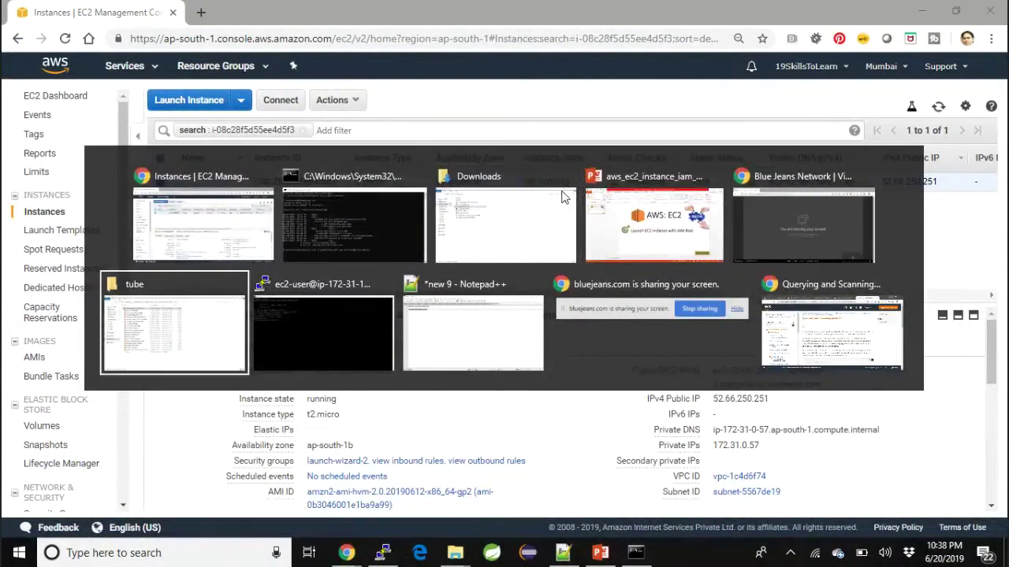
key("alt+Tab")
key("alt+Tab")
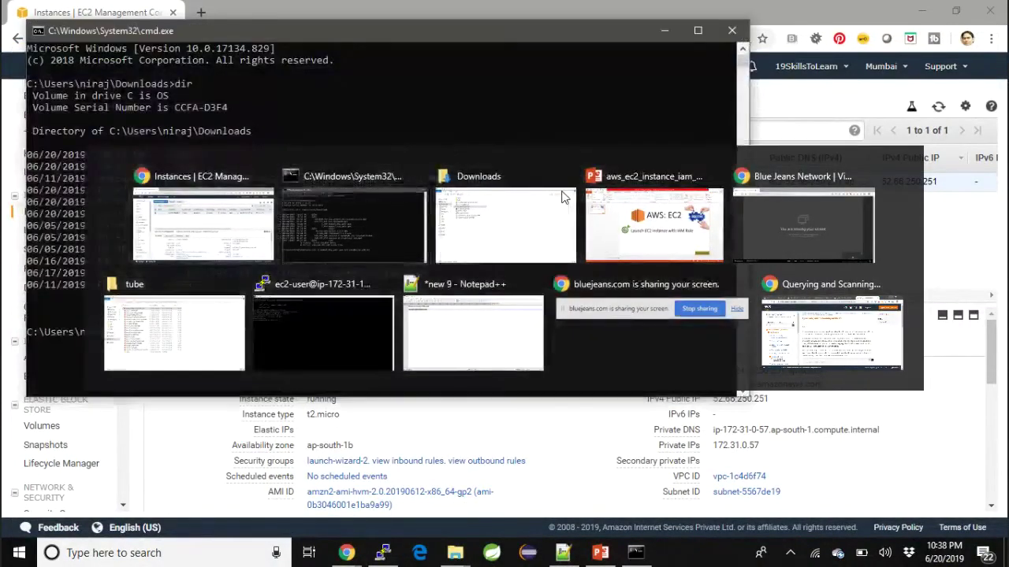
Run the SSH command and answer yes to continue connecting to the instance
key("Return")
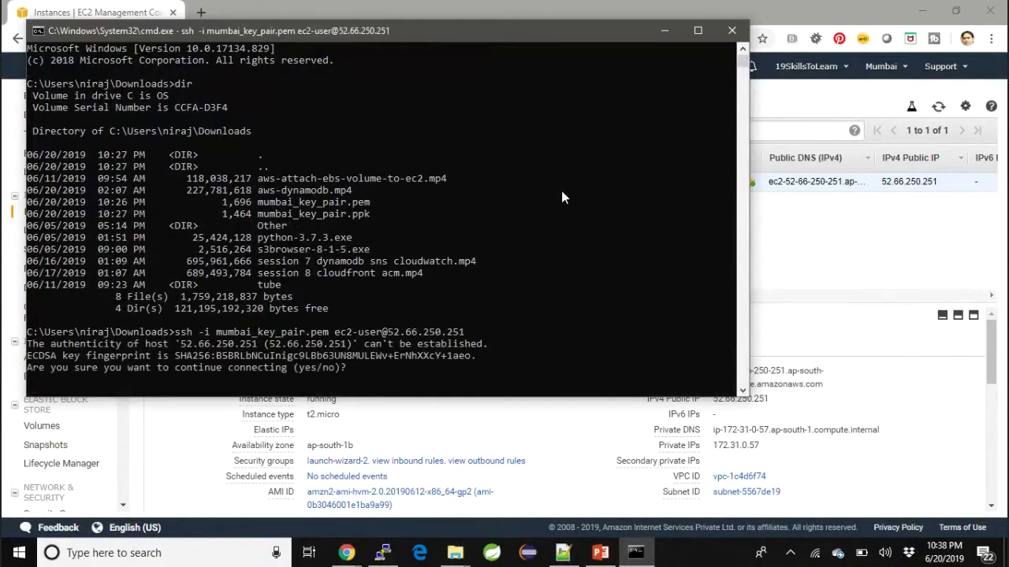
type("yes")
key("Return")
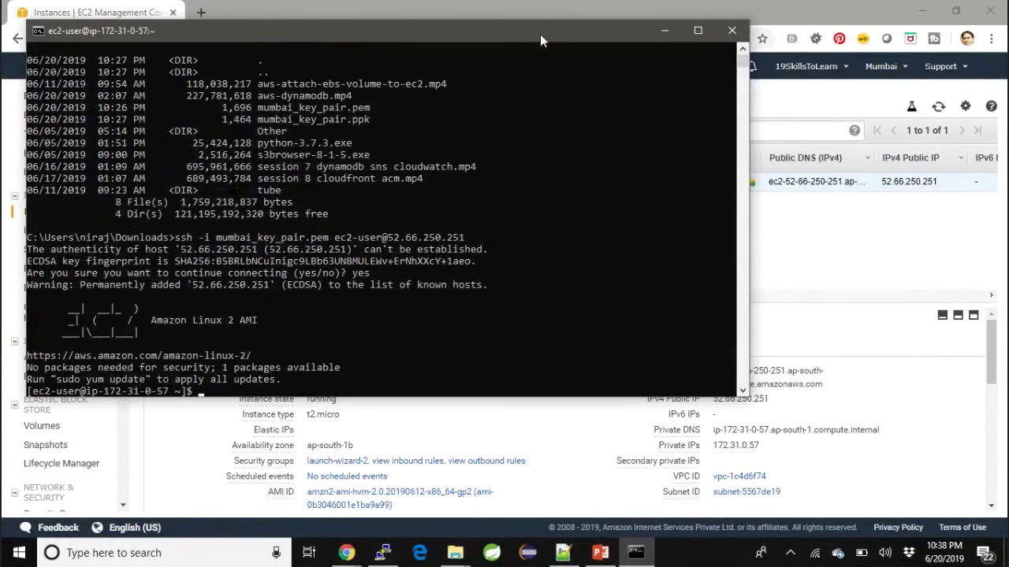
double_click(540, 33)
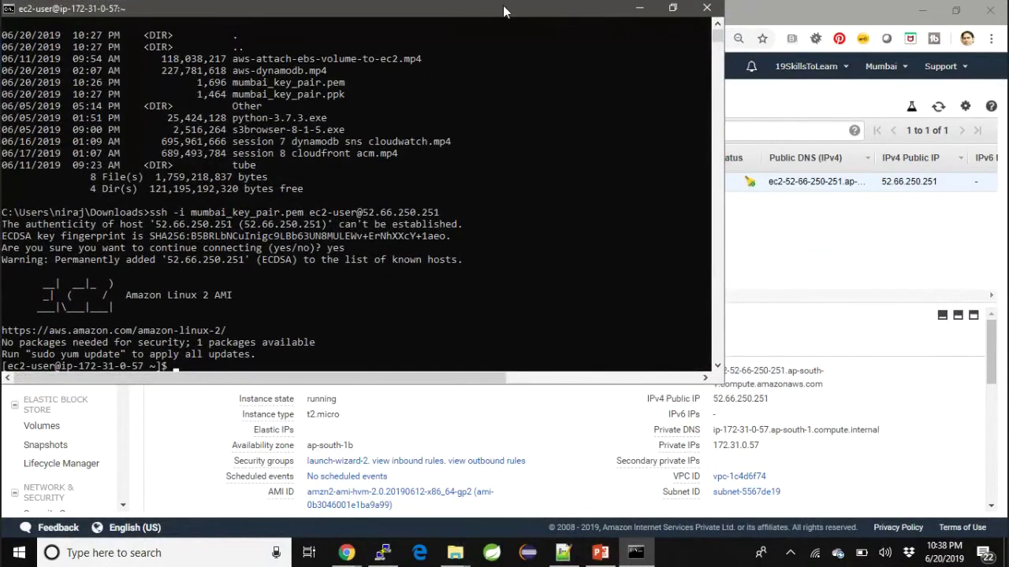
double_click(502, 6)
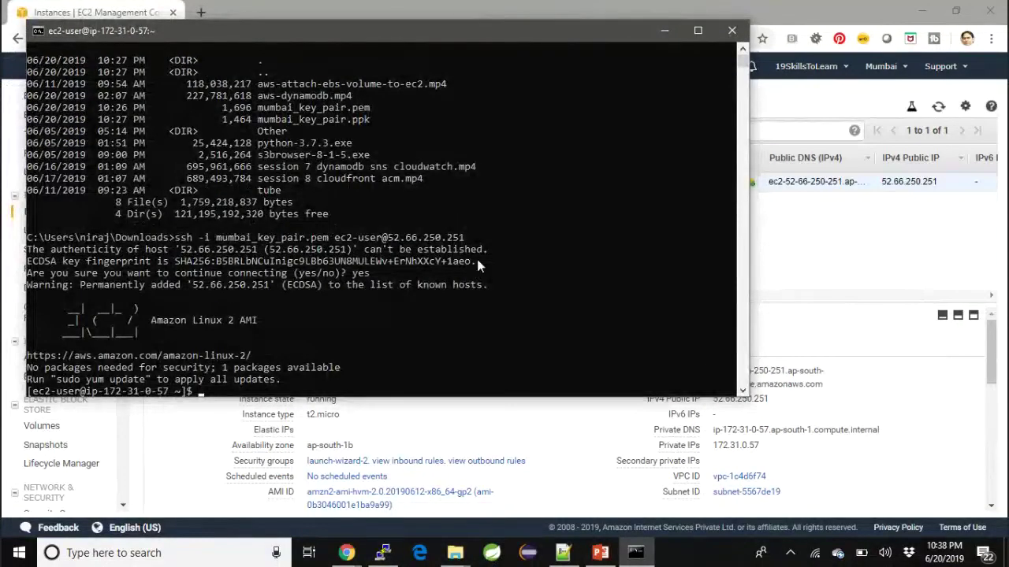
Clear the terminal and list the account's S3 buckets from the instance with aws s3 ls
type("clear")
key("Return")
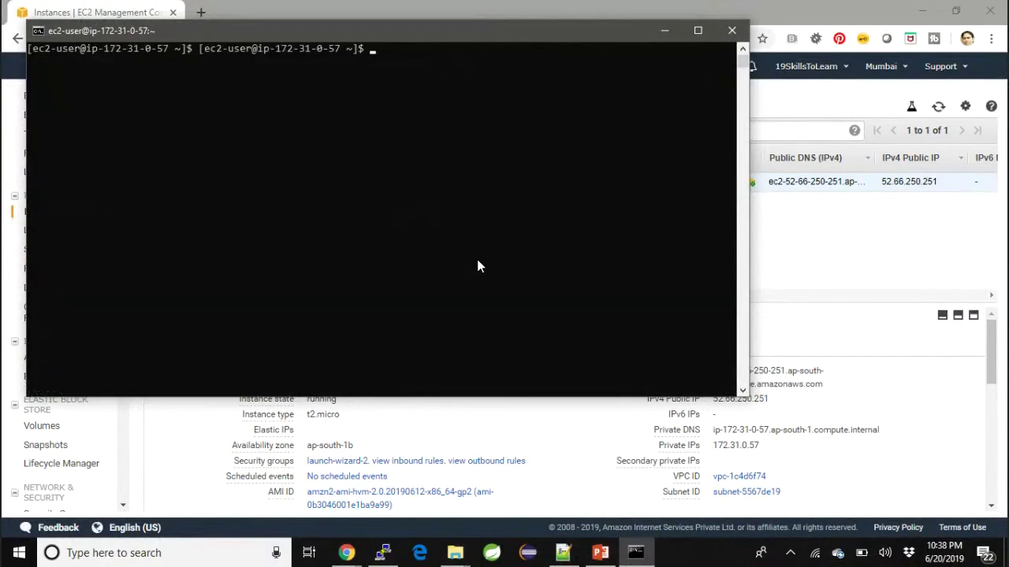
type("aws s3 ls")
key("Return")
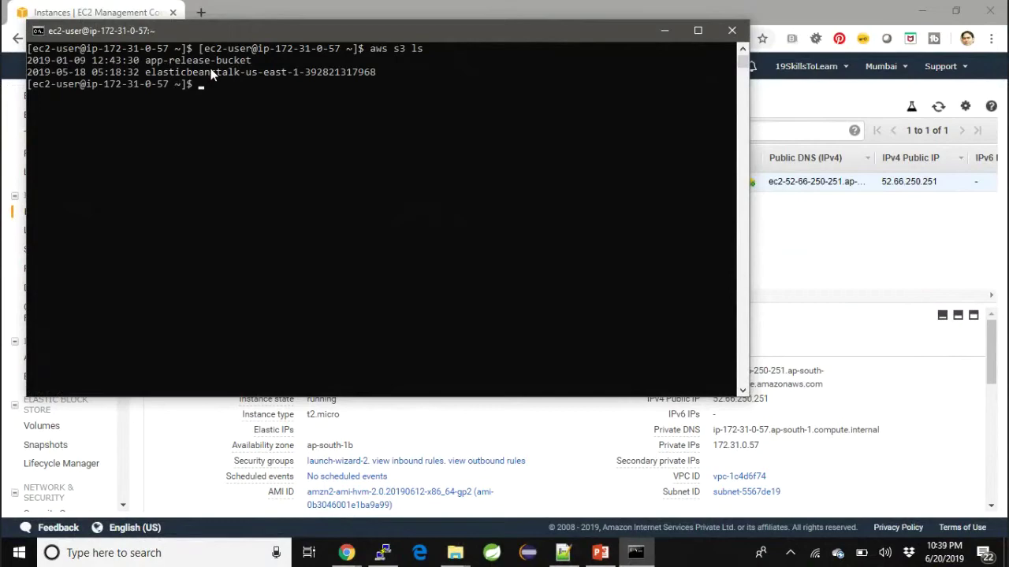
Switch to the EC2 console in Chrome and start launching another instance from the Amazon Linux 2 AMI (HVM) with type t2.micro
key("alt+Tab")
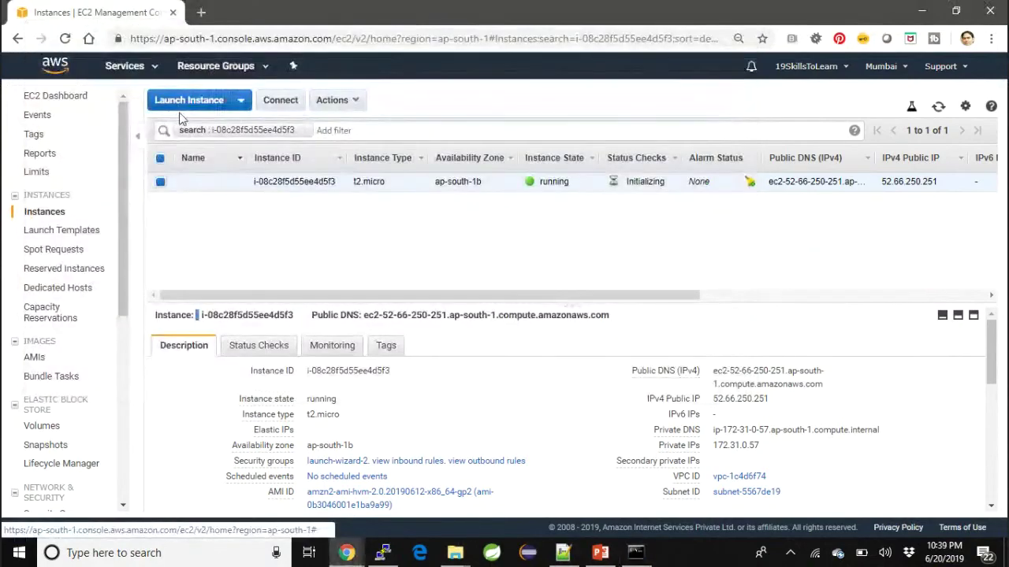
left_click(191, 105)
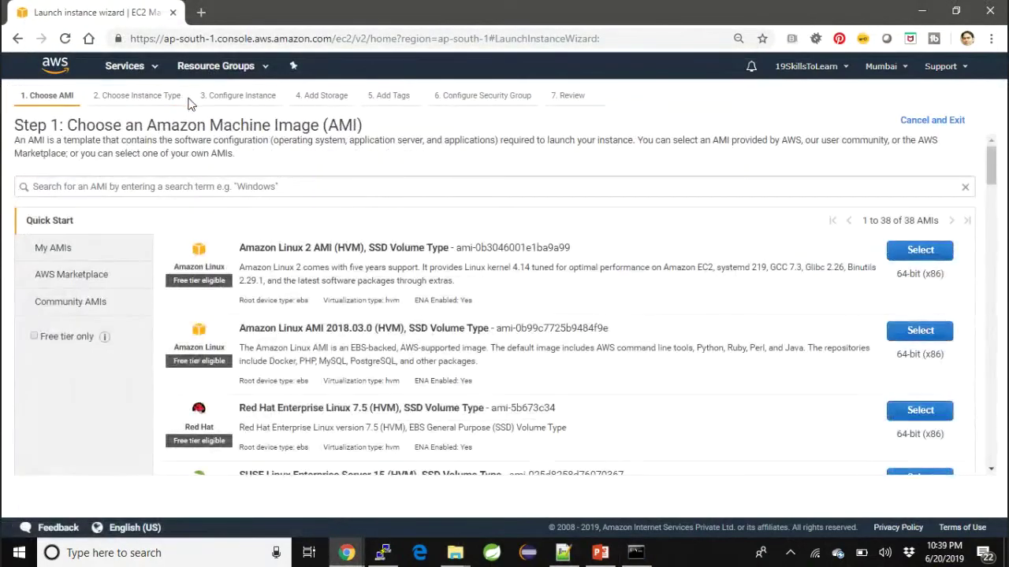
left_click(899, 250)
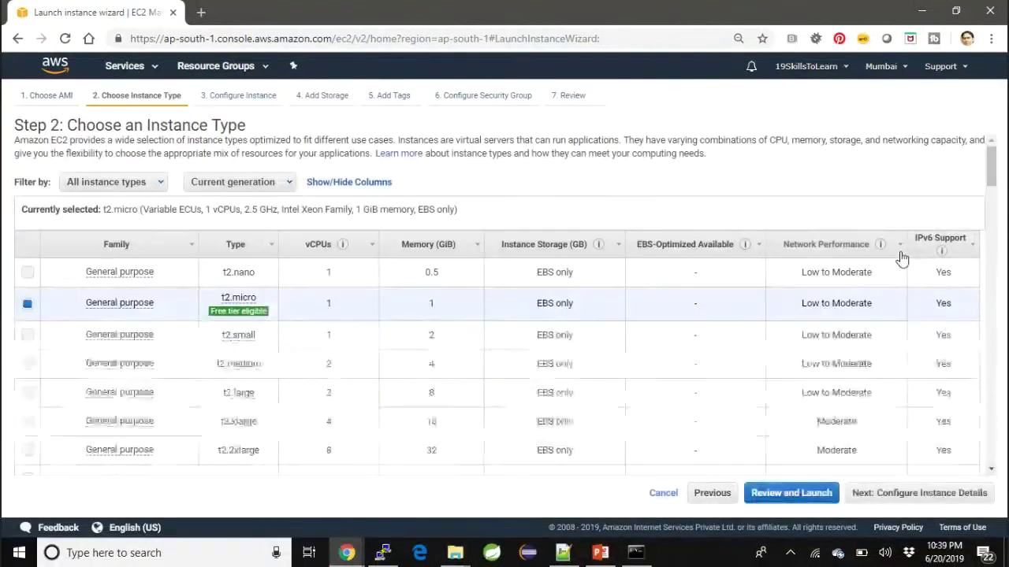
left_click(913, 491)
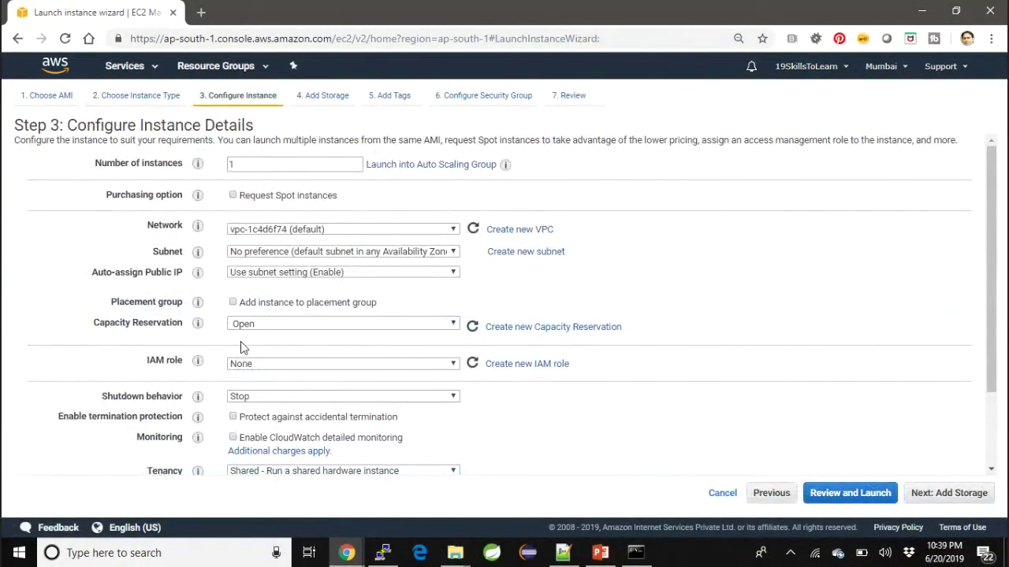
Leave the instance's IAM role set to None and accept the default storage, tag and security group settings
left_click(247, 364)
left_click(263, 371)
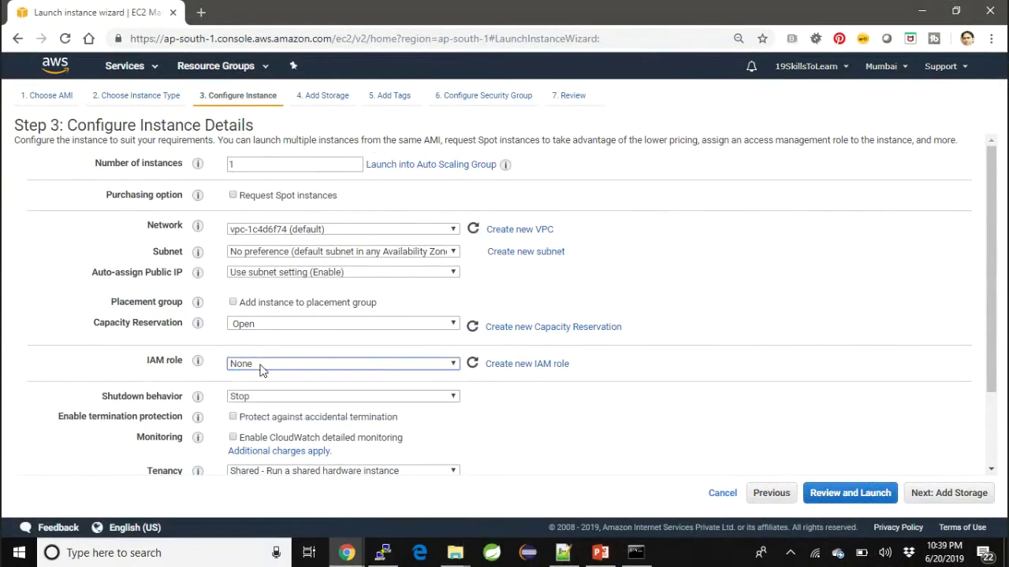
left_click(969, 498)
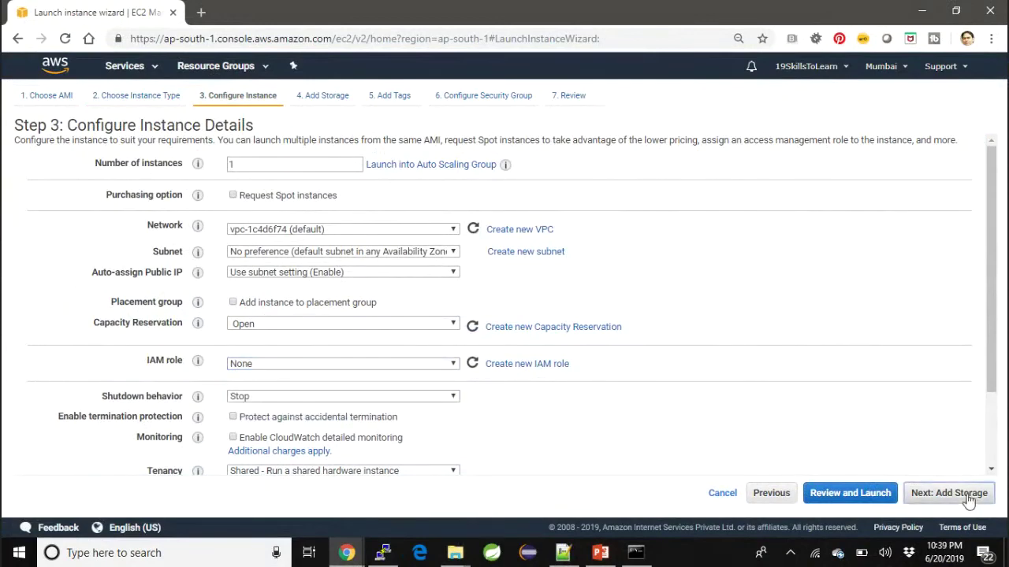
left_click(968, 498)
left_click(968, 498)
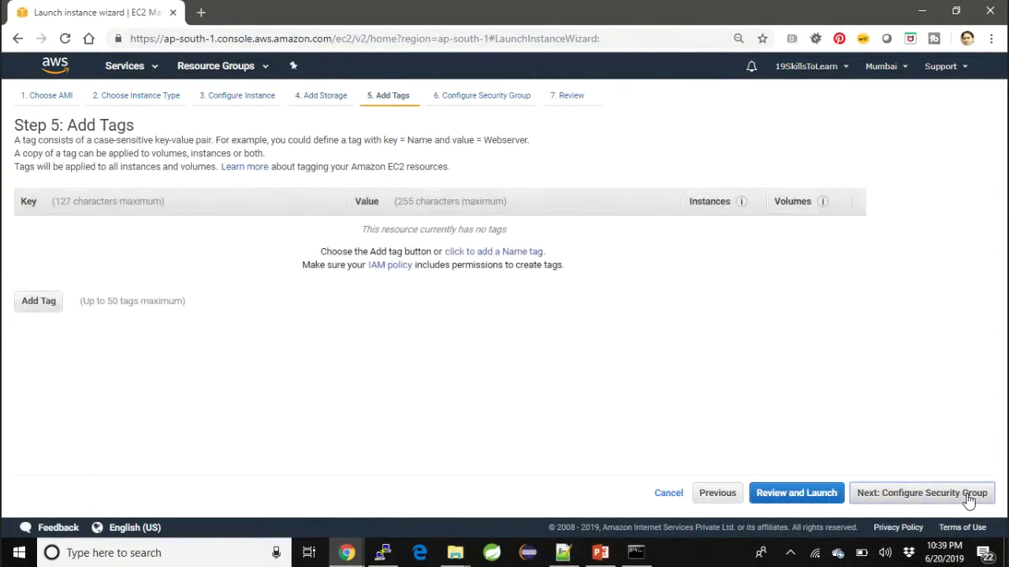
left_click(969, 498)
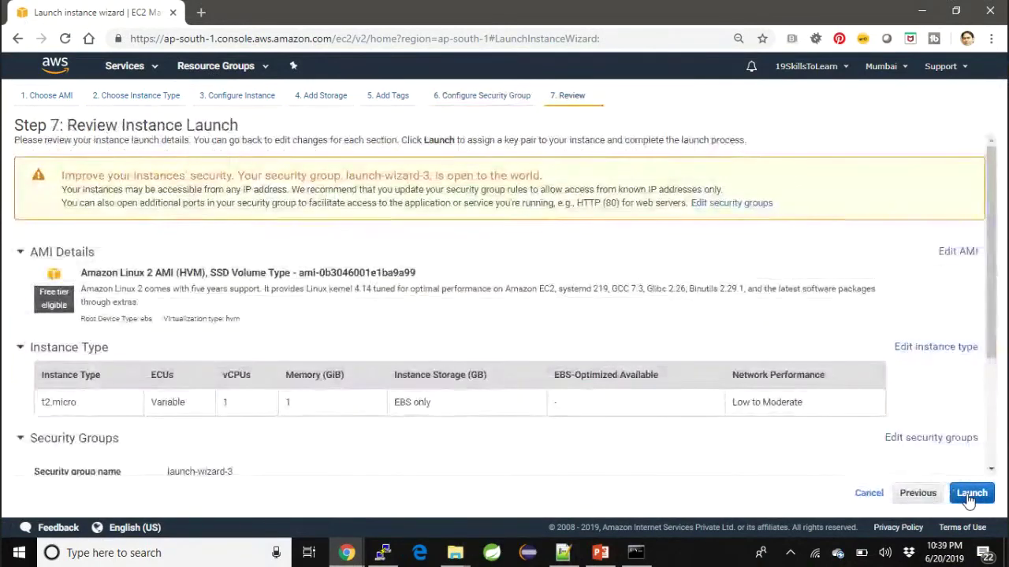
Launch the instance with the existing mumbai_key_pair, acknowledging access to its private key file
left_click(970, 494)
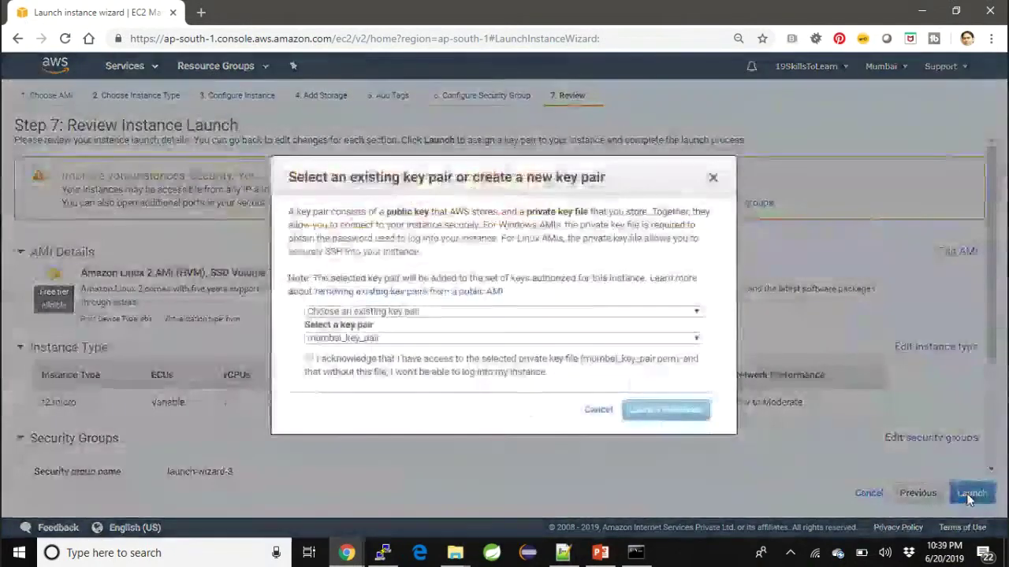
left_click(320, 363)
left_click(651, 412)
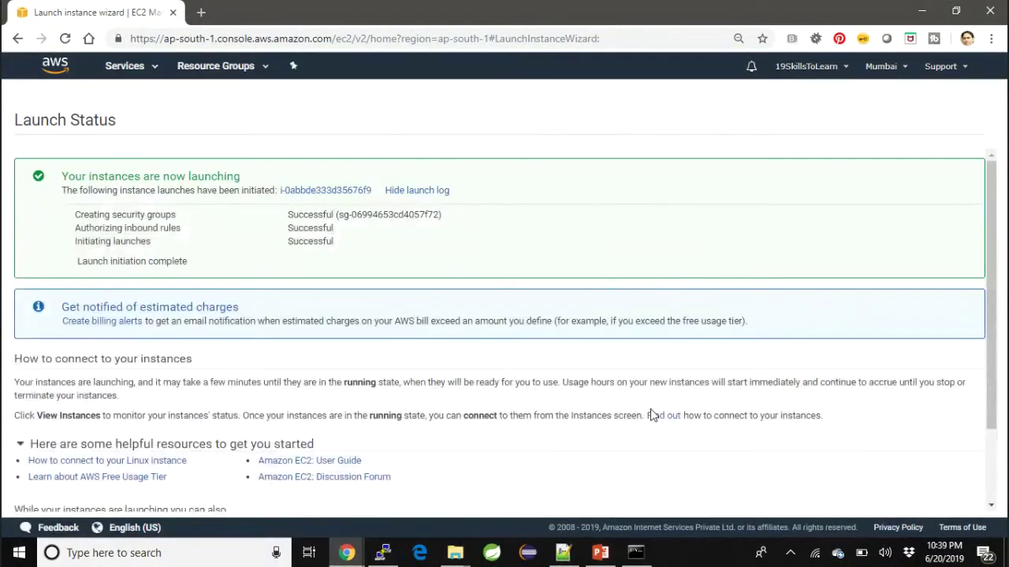
Open the newly launched instance from the launch status page and remove the search filter to list all instances
left_click(333, 191)
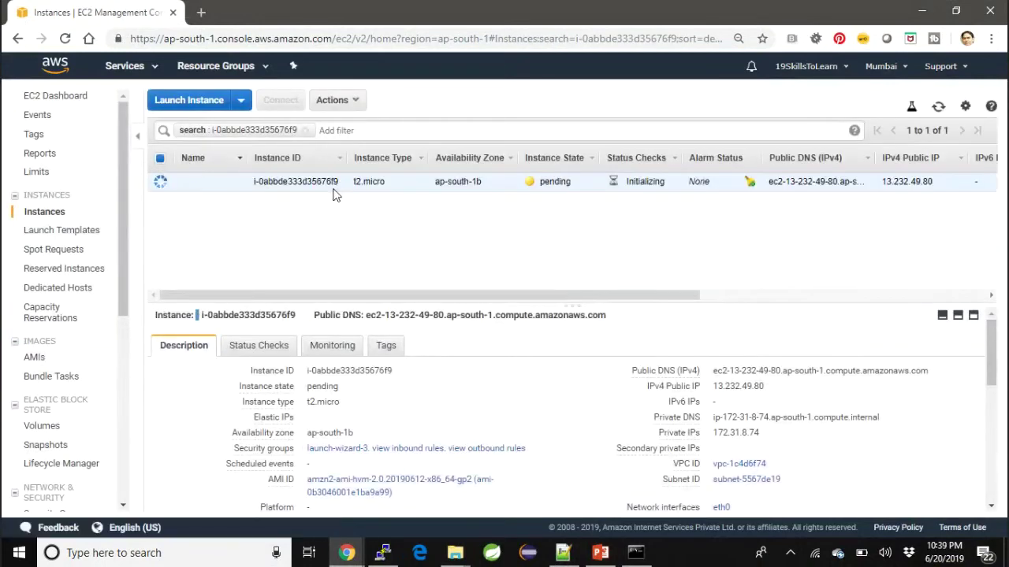
left_click(304, 133)
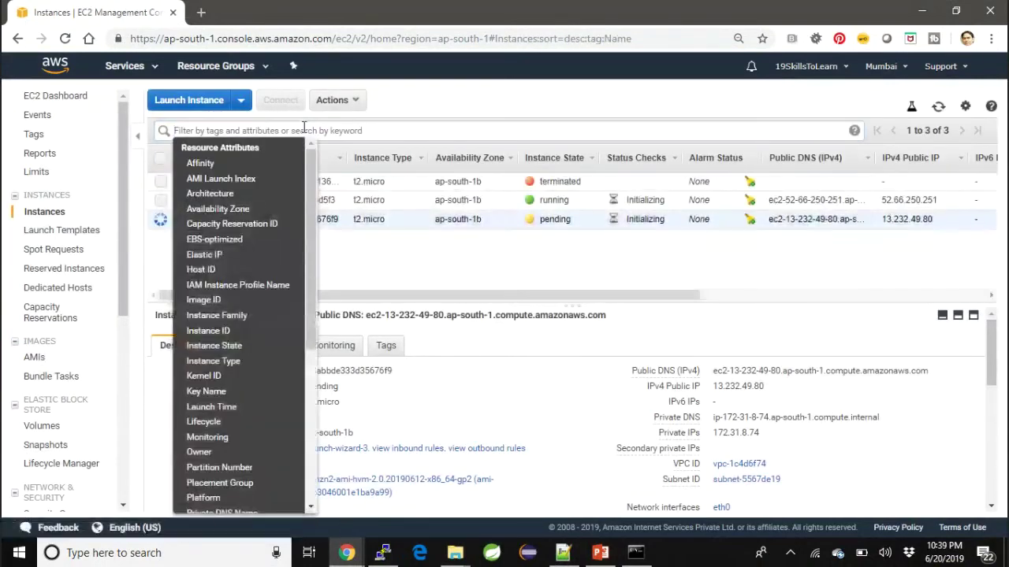
left_click(496, 290)
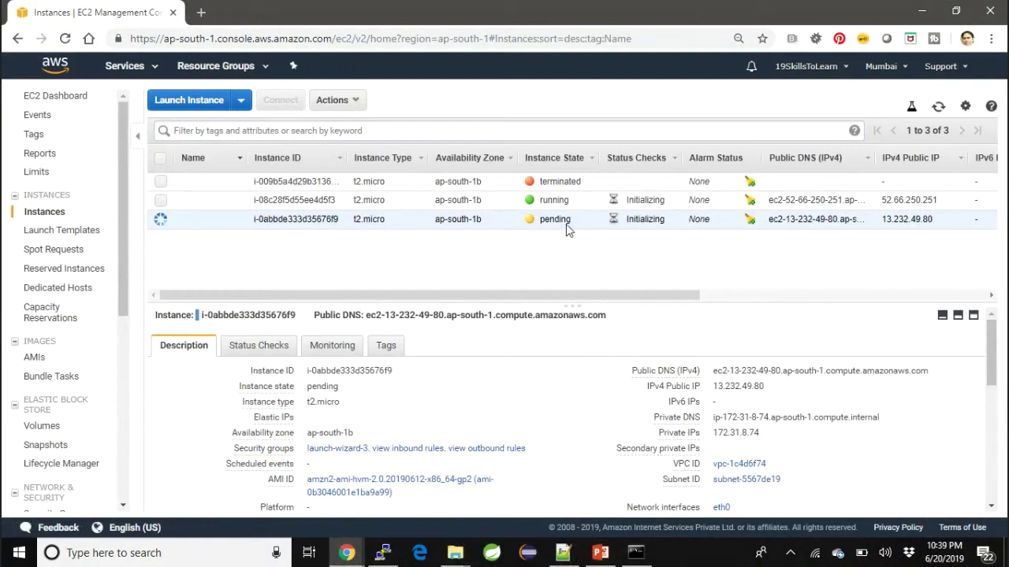
Name the newly launched instance without an IAM role "second" and the earlier instance with the S3 role "first"
left_click(235, 224)
type("se")
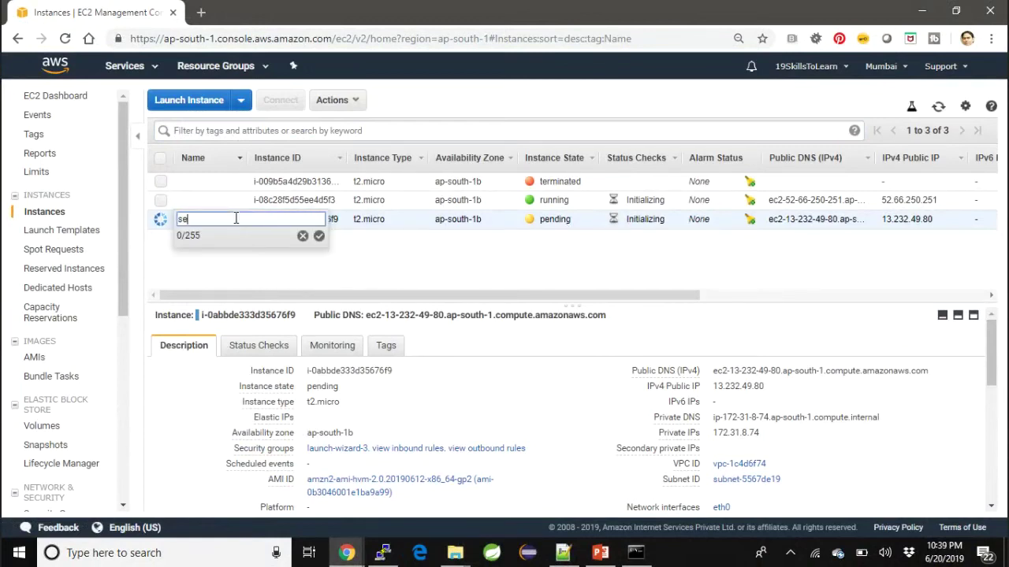
type("cond")
key("Return")
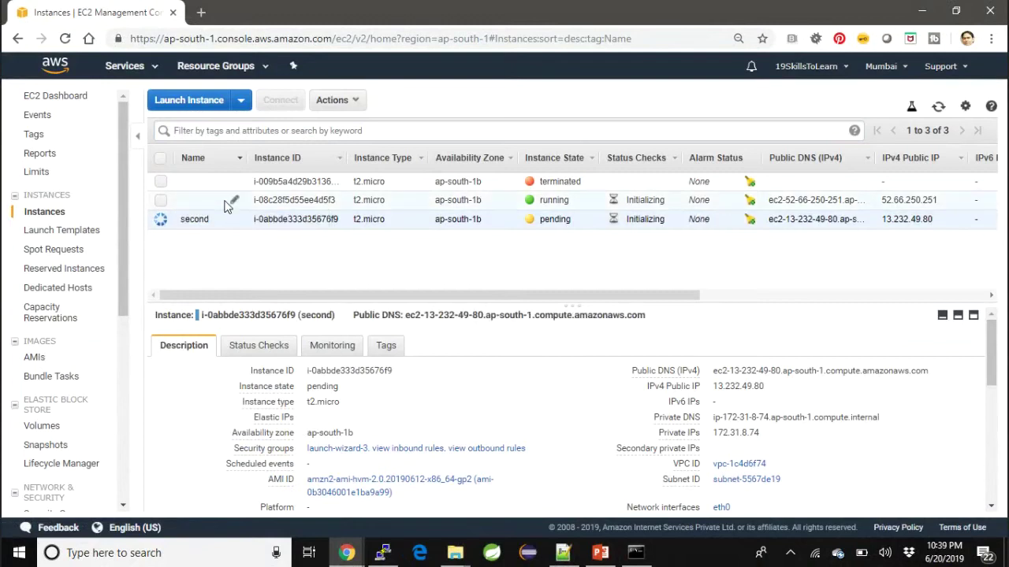
left_click(234, 202)
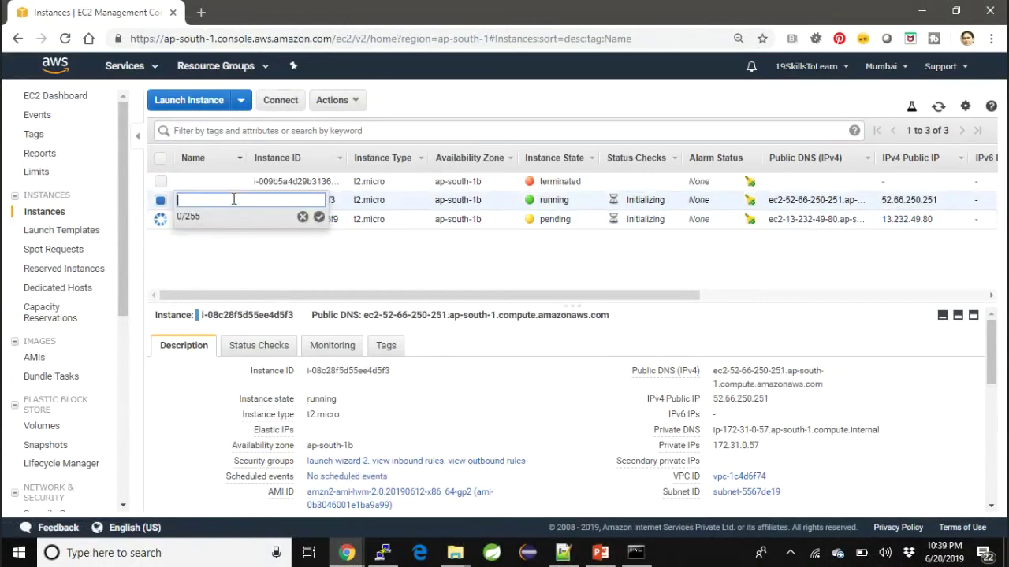
type("first")
key("Return")
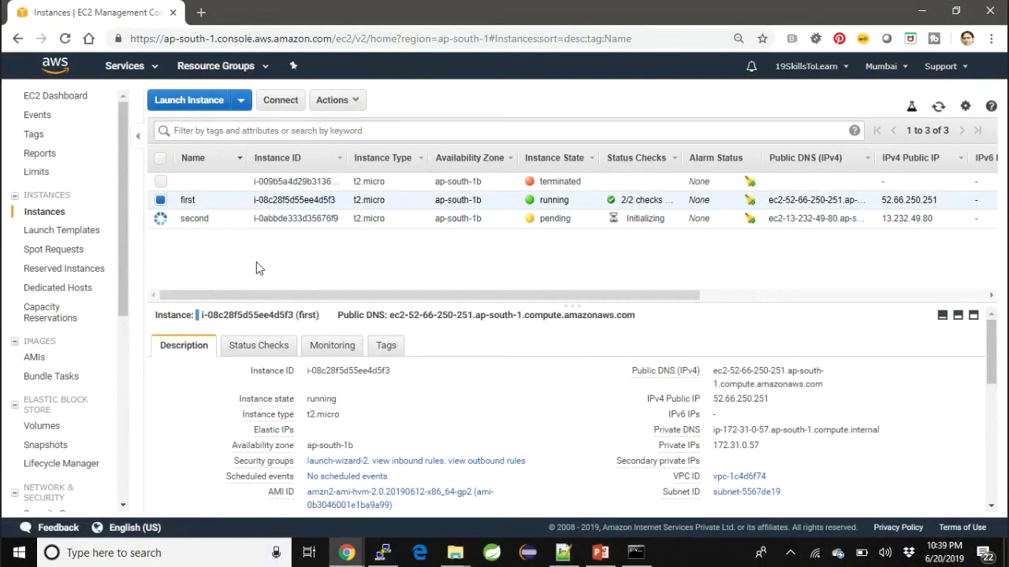
Open the AWS Management Console in a new browser tab and go to the S3 bucket list
key("alt+Tab")
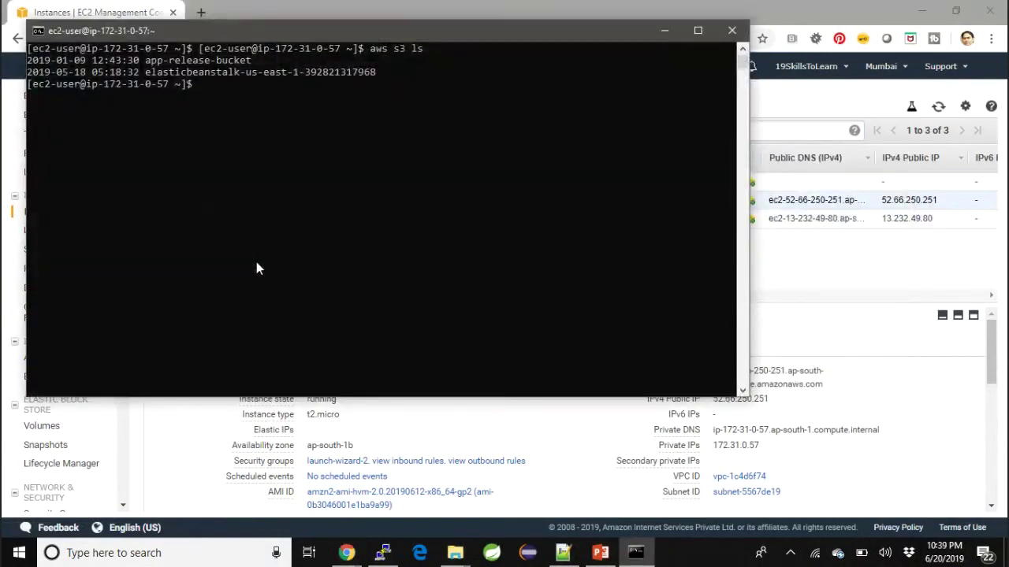
left_click(285, 7)
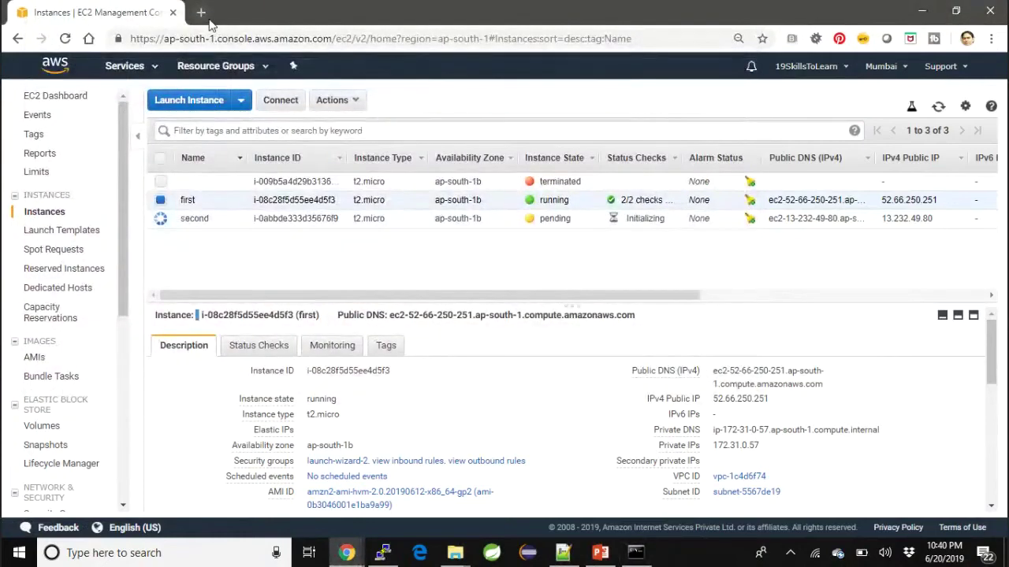
left_click(200, 12)
type("cons")
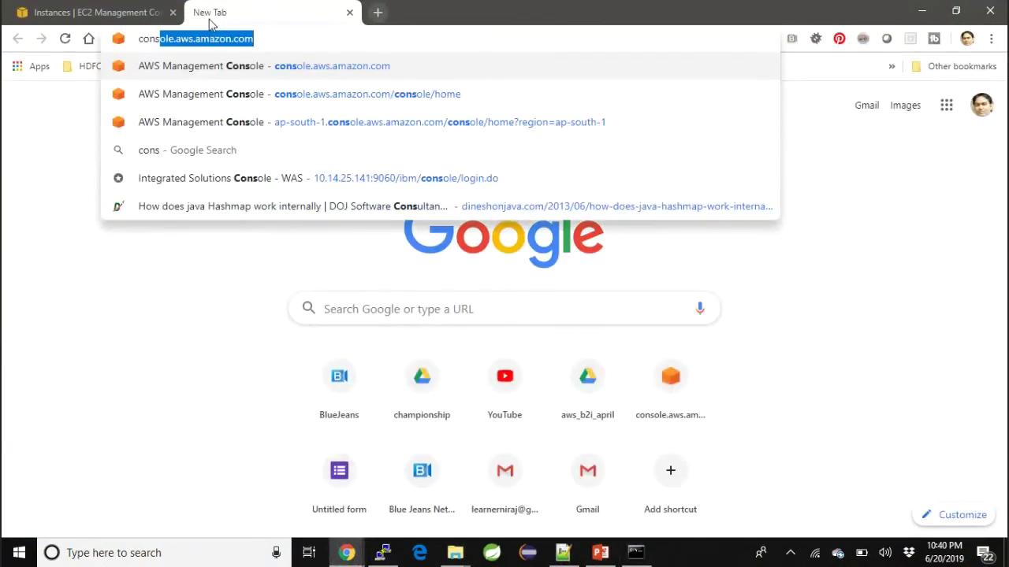
key("Return")
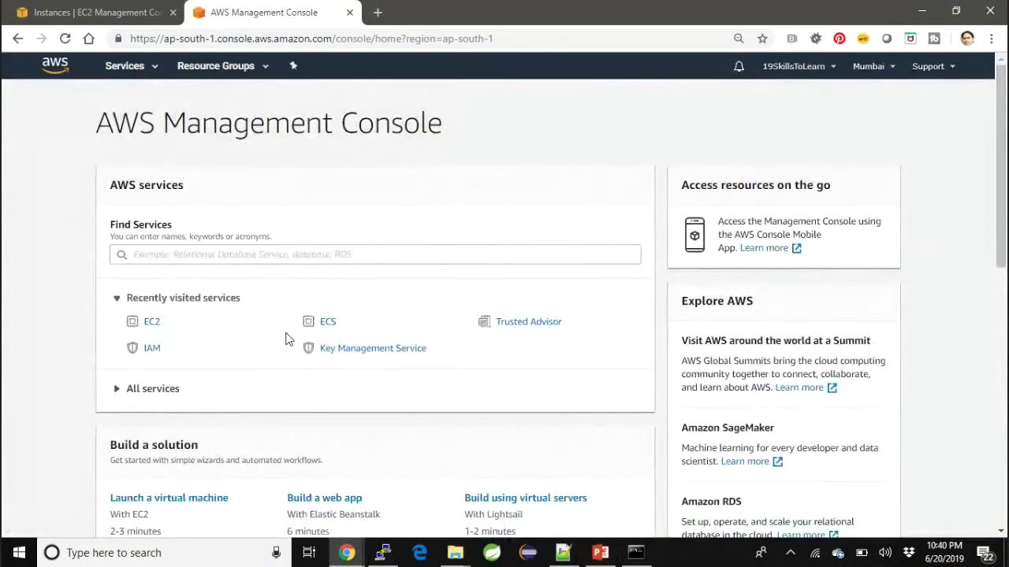
left_click(126, 67)
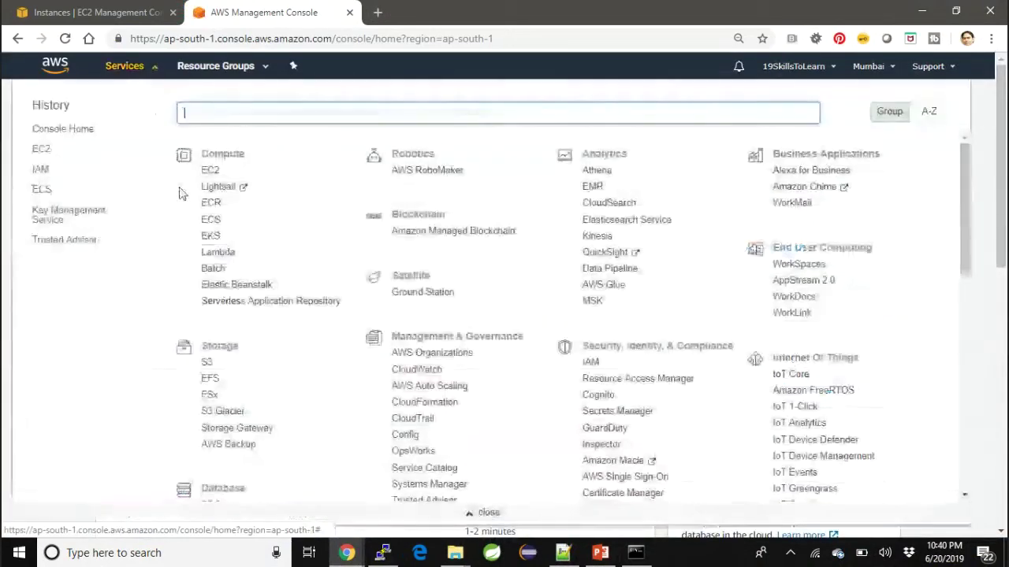
left_click(207, 362)
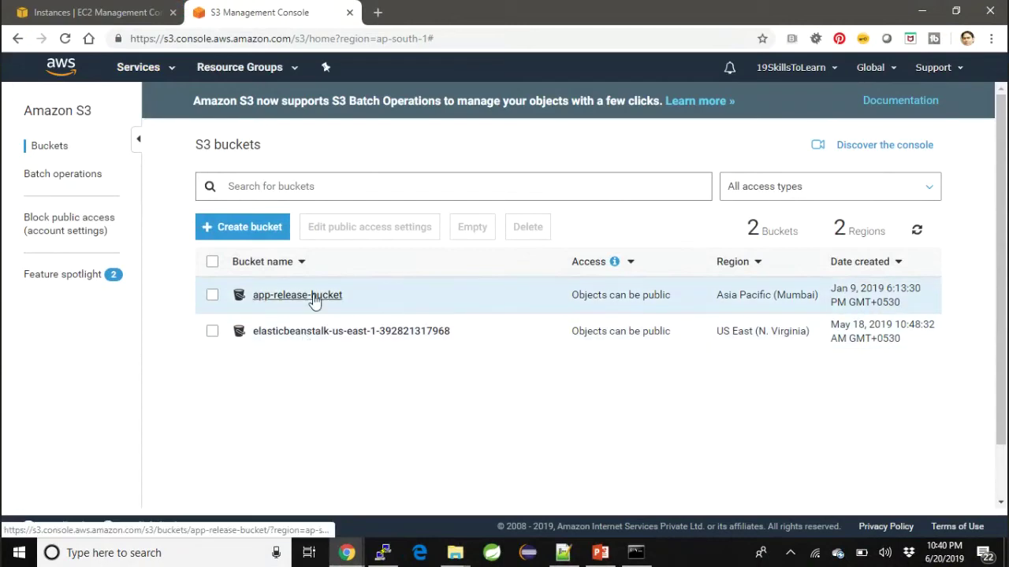
Switch to the first instance's terminal and compare its aws s3 ls output with the buckets in the S3 console
key("alt+Tab")
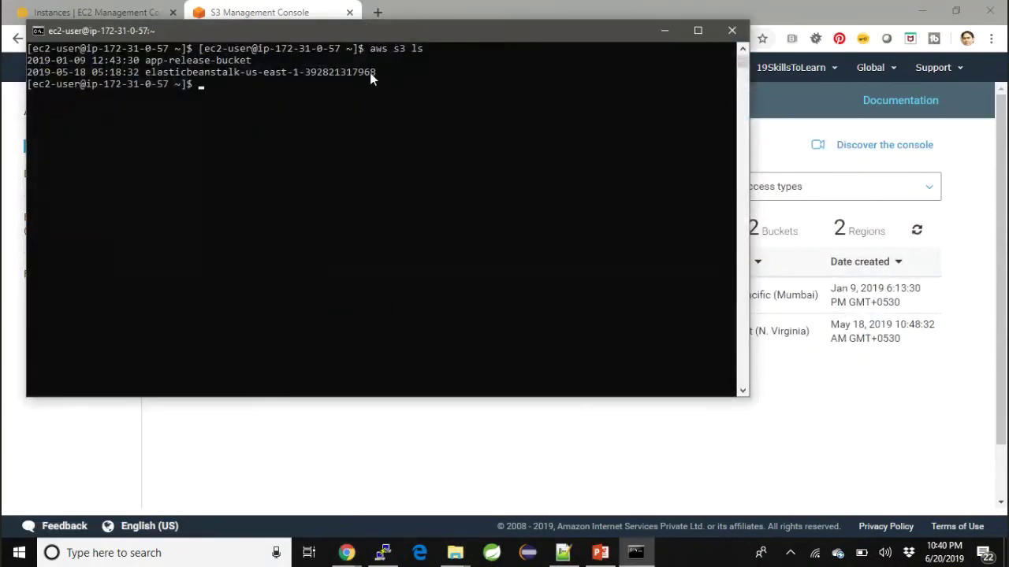
left_click_drag(377, 69, 40, 62)
left_click(385, 50)
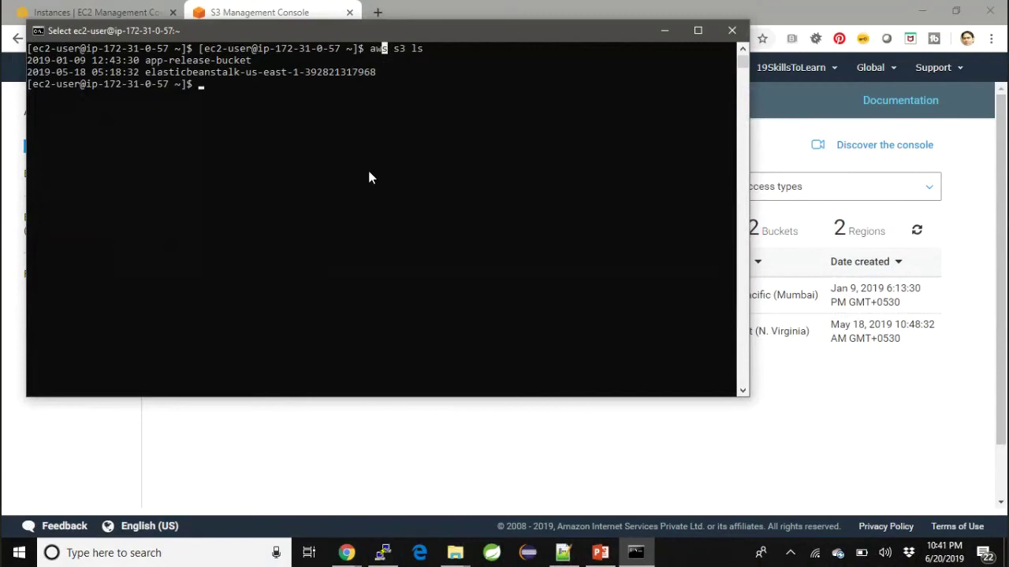
Return to the EC2 instances list in the browser, select the "second" instance and copy its IPv4 public IP
key("alt+Tab")
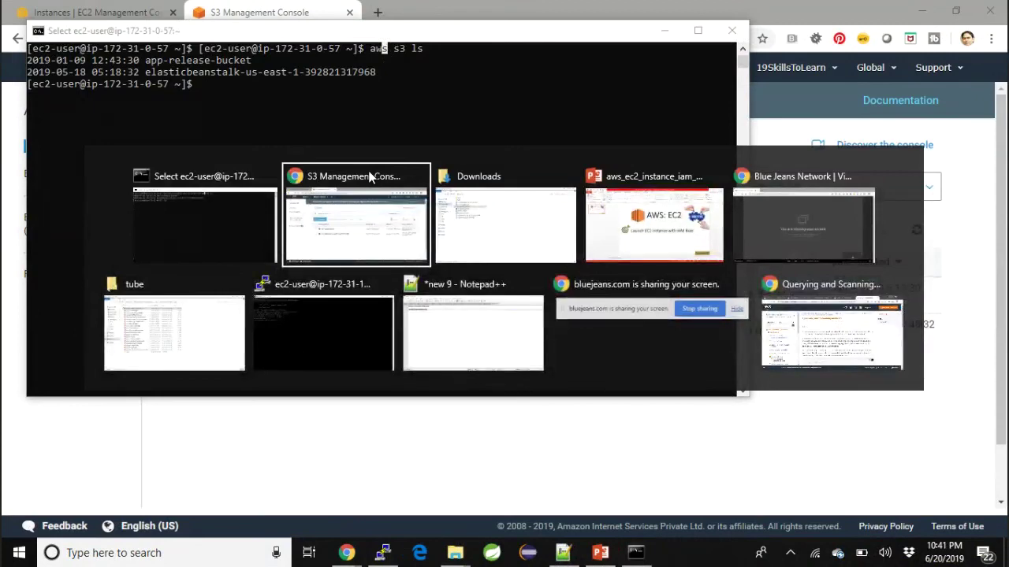
left_click(369, 176)
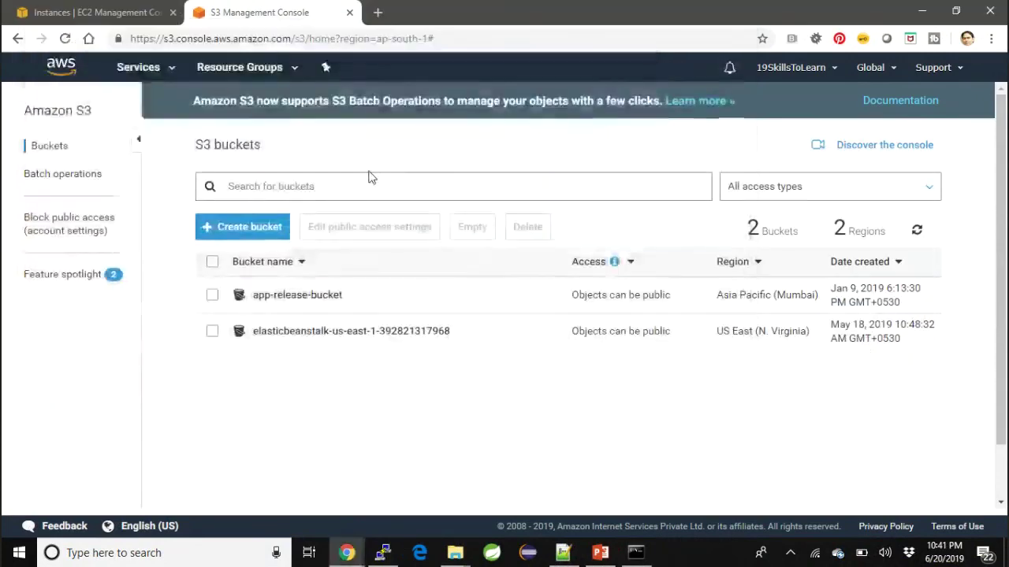
left_click(122, 12)
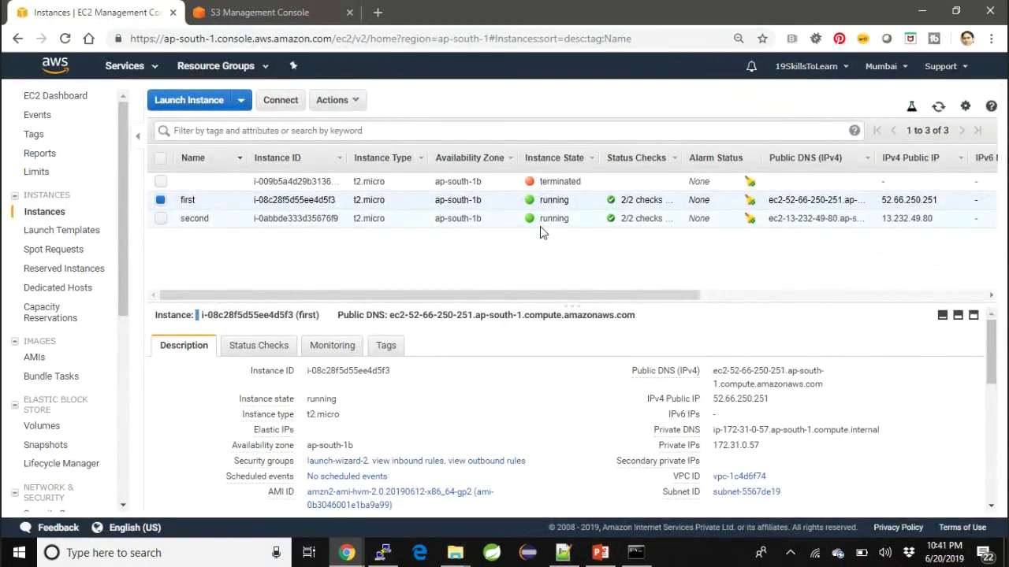
left_click(160, 221)
left_click(191, 218)
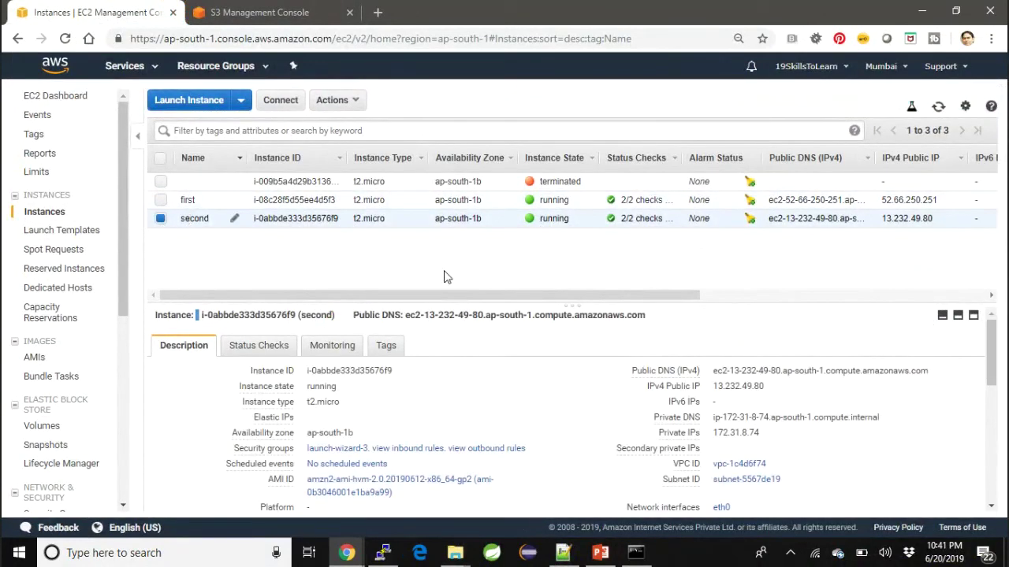
left_click(775, 400)
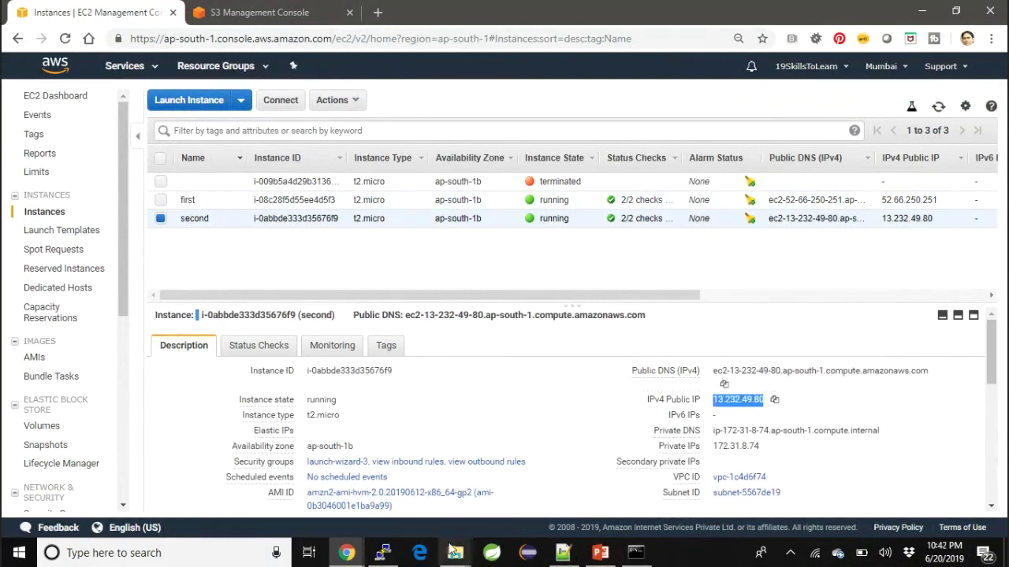
Switch to the Downloads folder containing mumbai_key_pair.pem and open a command prompt there
mouse_move(456, 556)
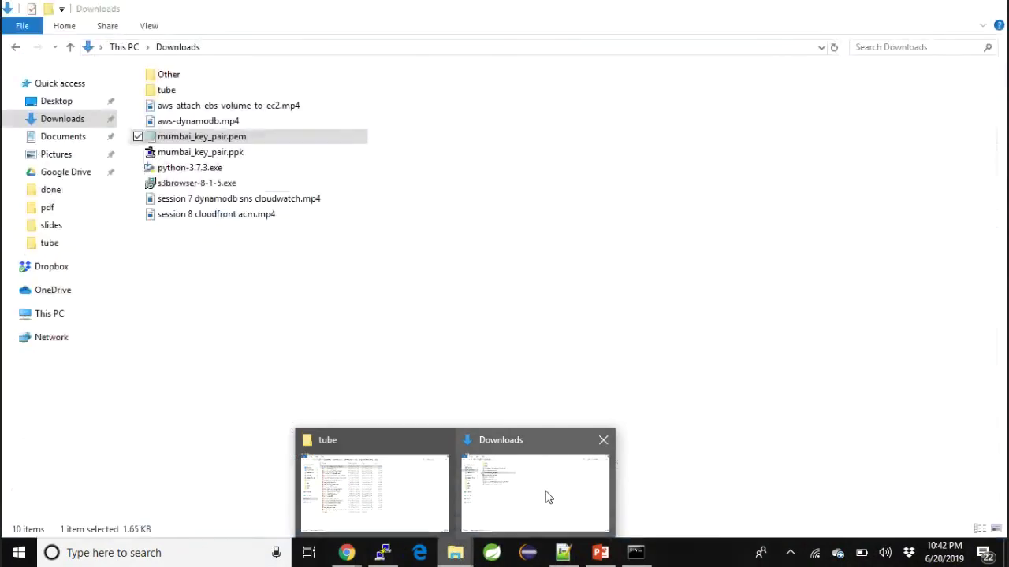
left_click(544, 498)
left_click(377, 49)
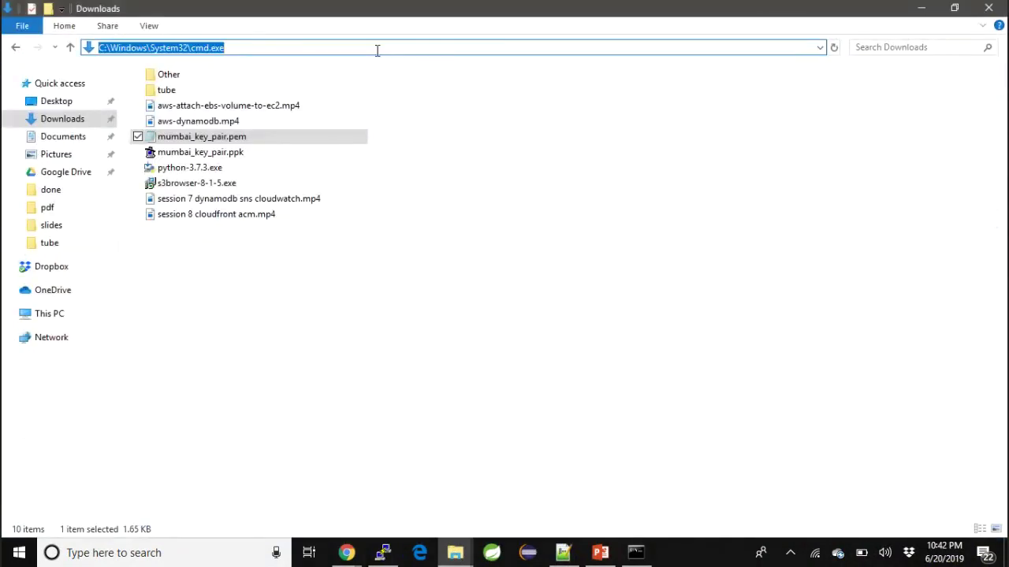
key("Return")
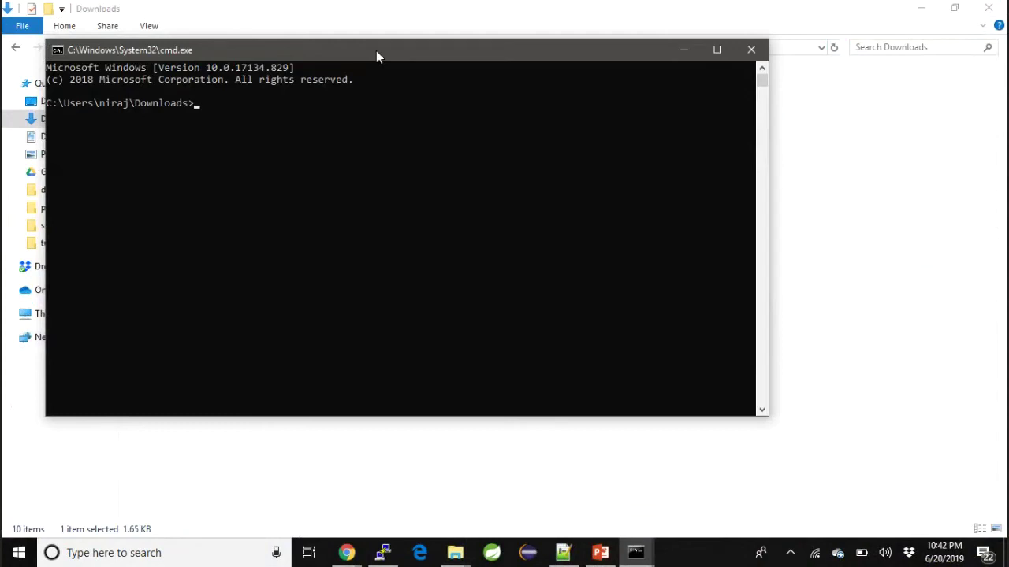
type("ssh -i mu")
key("Tab")
type("ec")
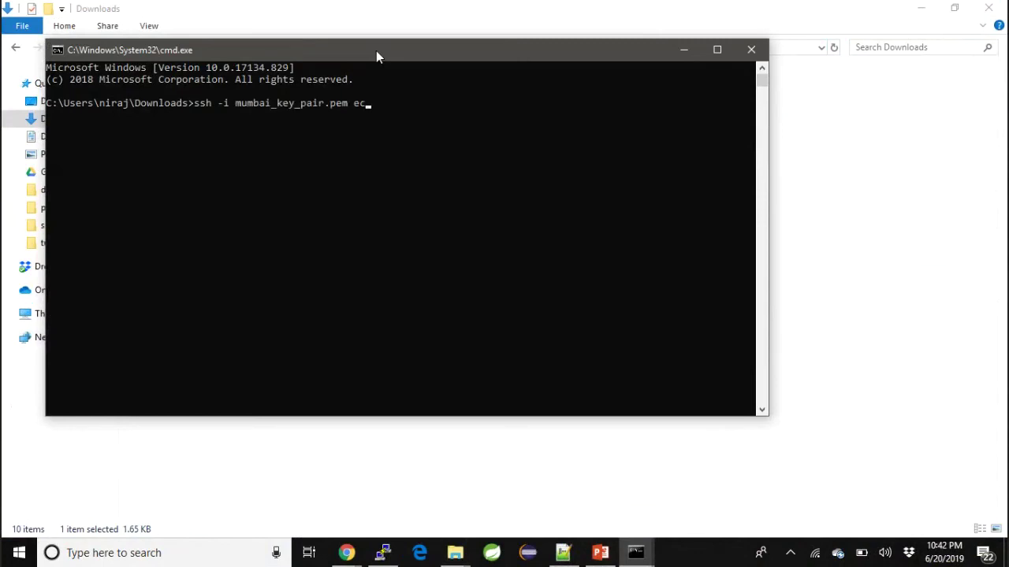
type("2-user@13.232.49.80")
key("Return")
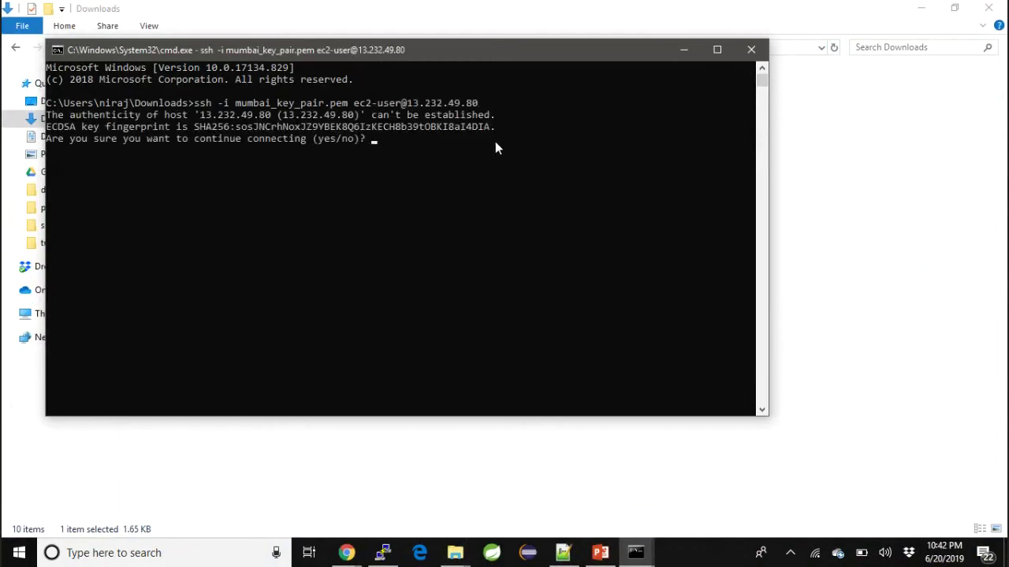
type("yes")
key("Return")
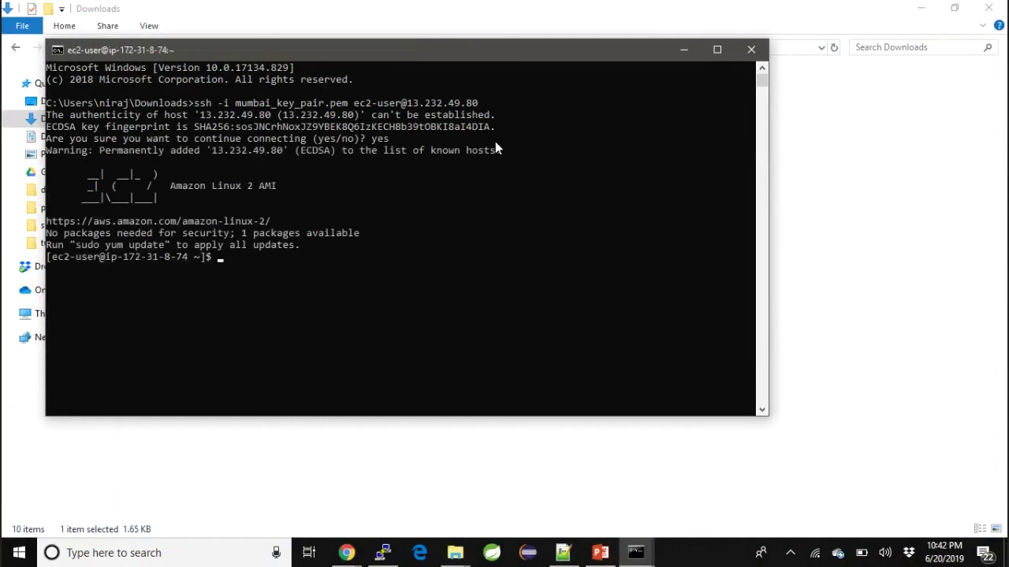
Run aws s3 ls on the second instance and examine the command's response about credentials
type("aws s3 ls")
key("Return")
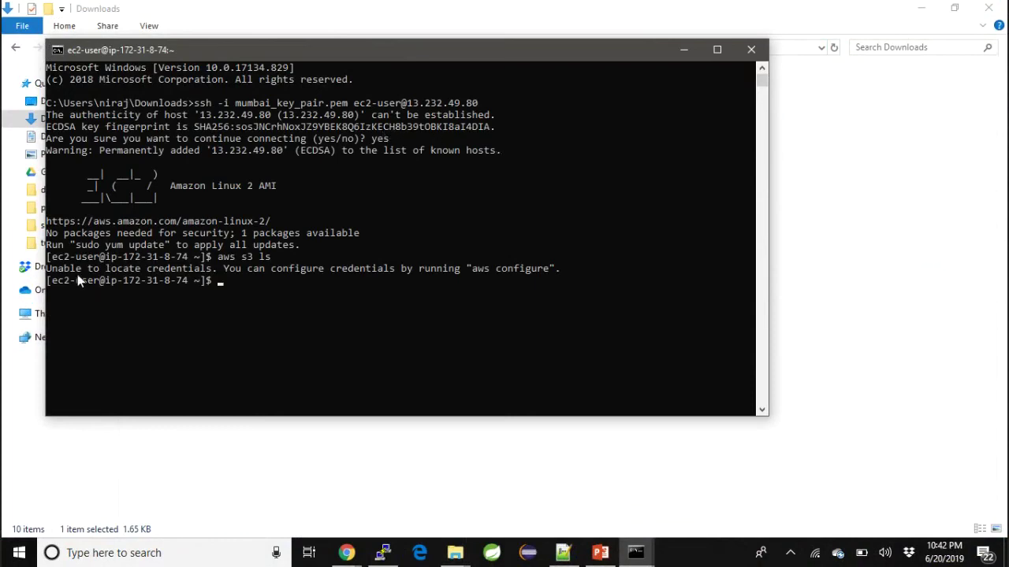
left_click_drag(165, 188, 278, 188)
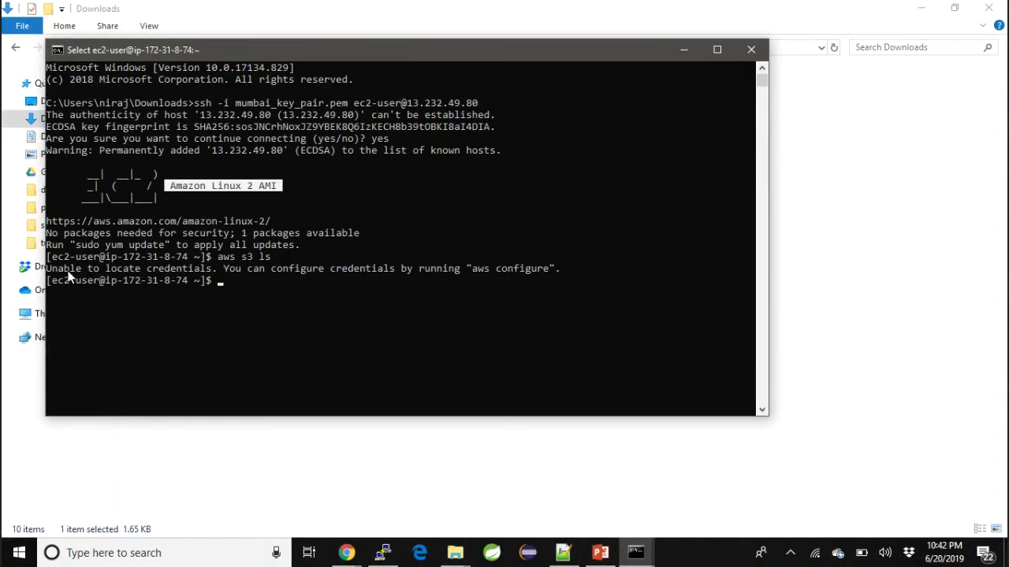
left_click_drag(66, 274, 87, 270)
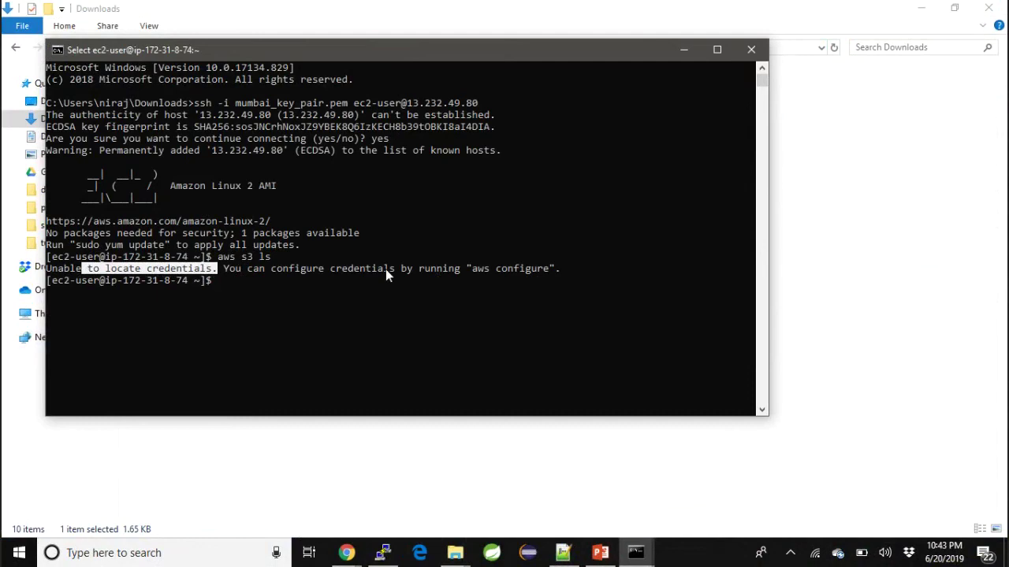
left_click_drag(385, 269, 310, 272)
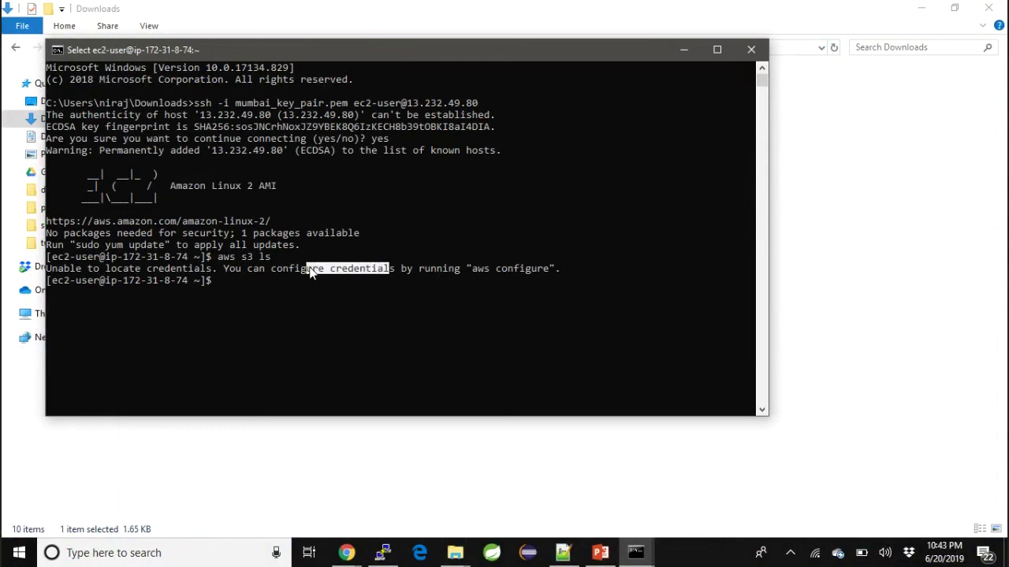
left_click(297, 304)
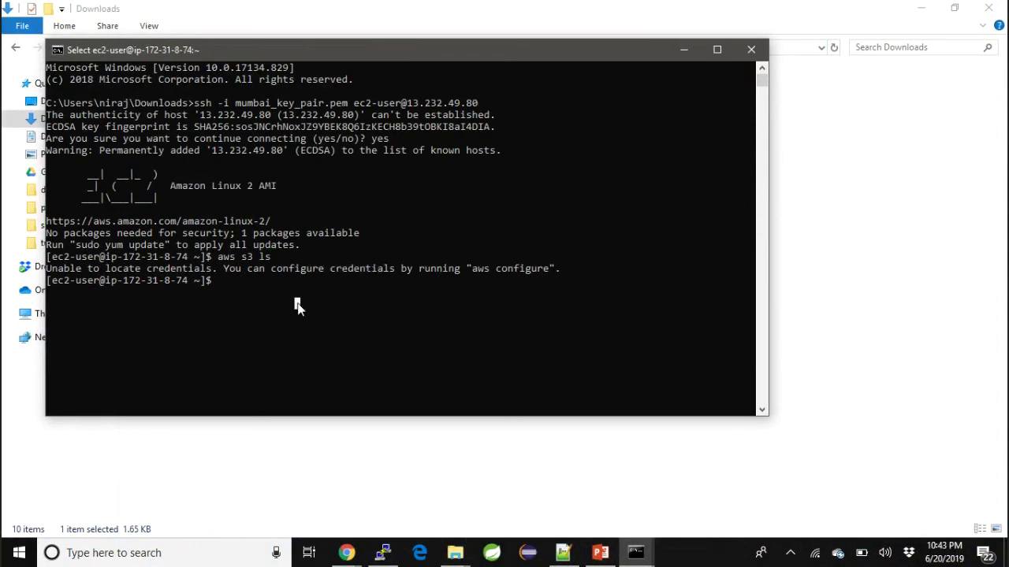
left_click(603, 554)
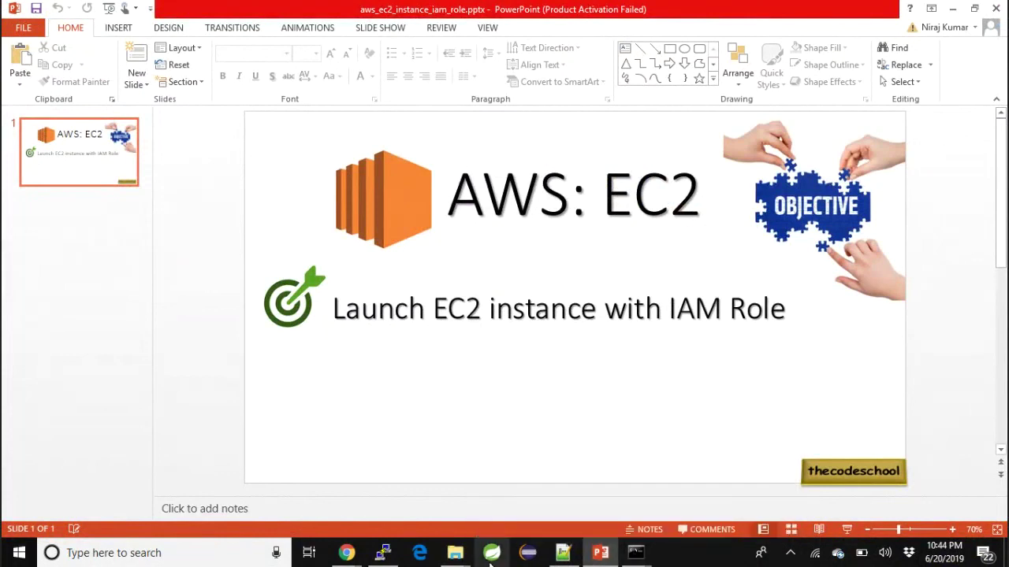
mouse_move(346, 553)
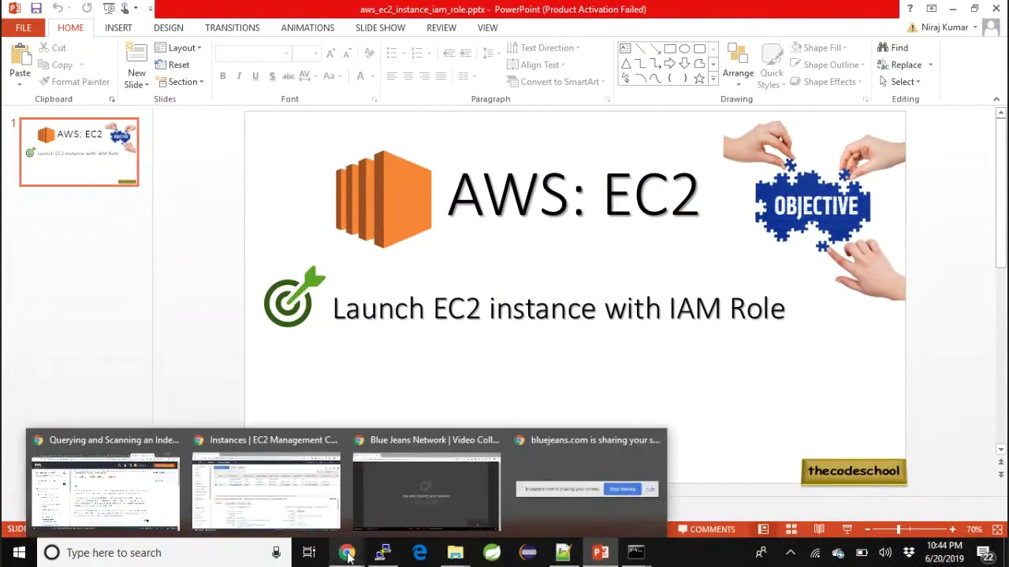
left_click(403, 499)
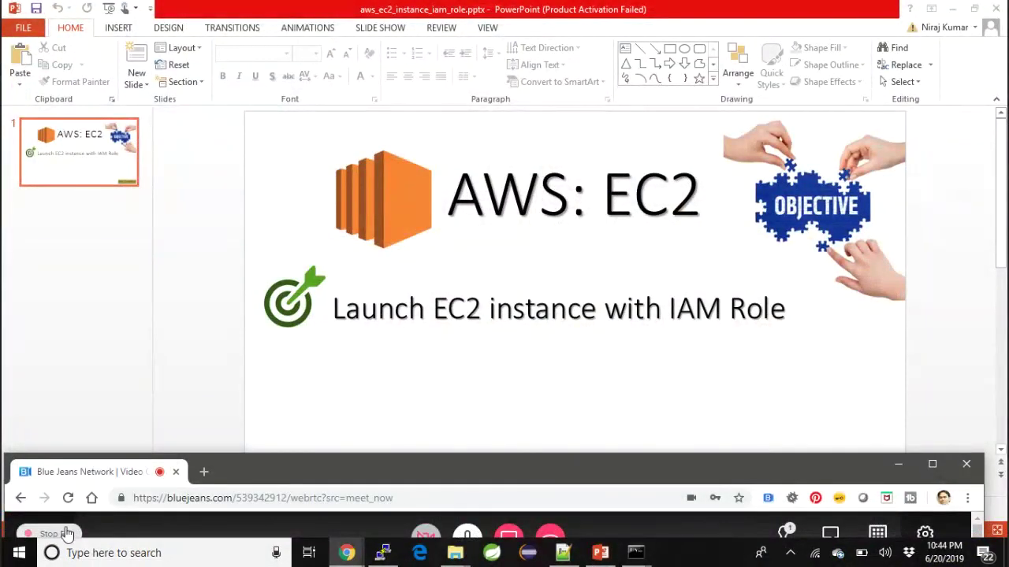